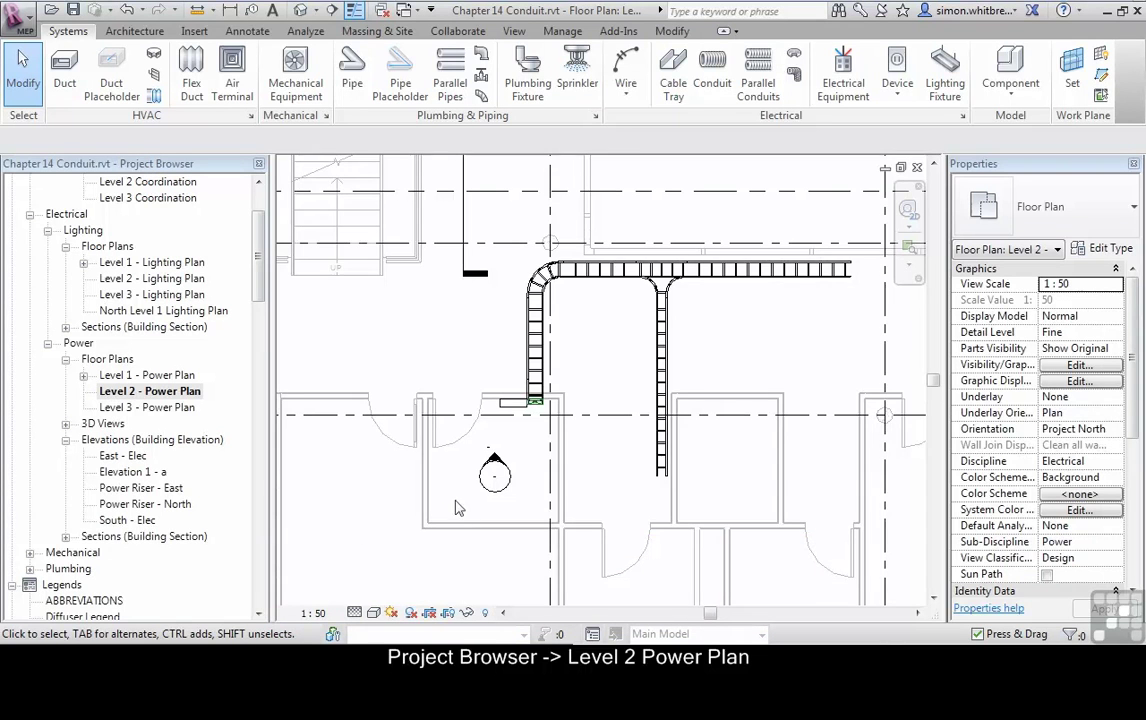
# Step: Open the elevation view of the elevation marker near the distribution board on the Level 2 power plan
pyautogui.scroll(5, 481, 504)
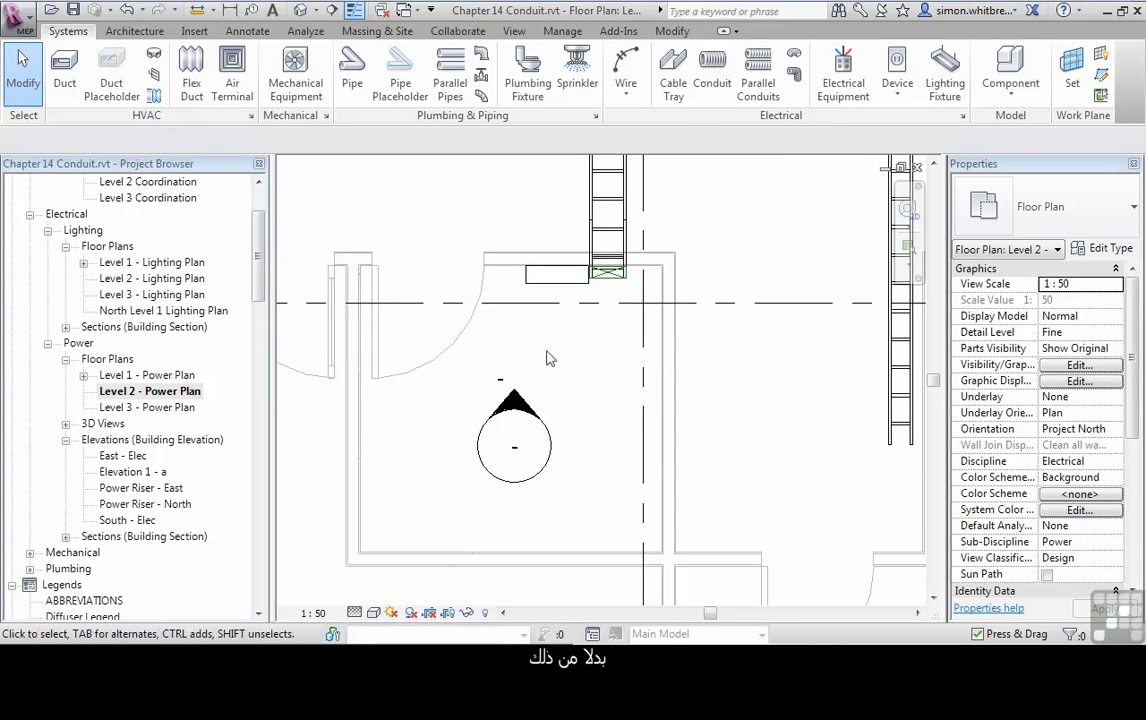
pyautogui.click(516, 402)
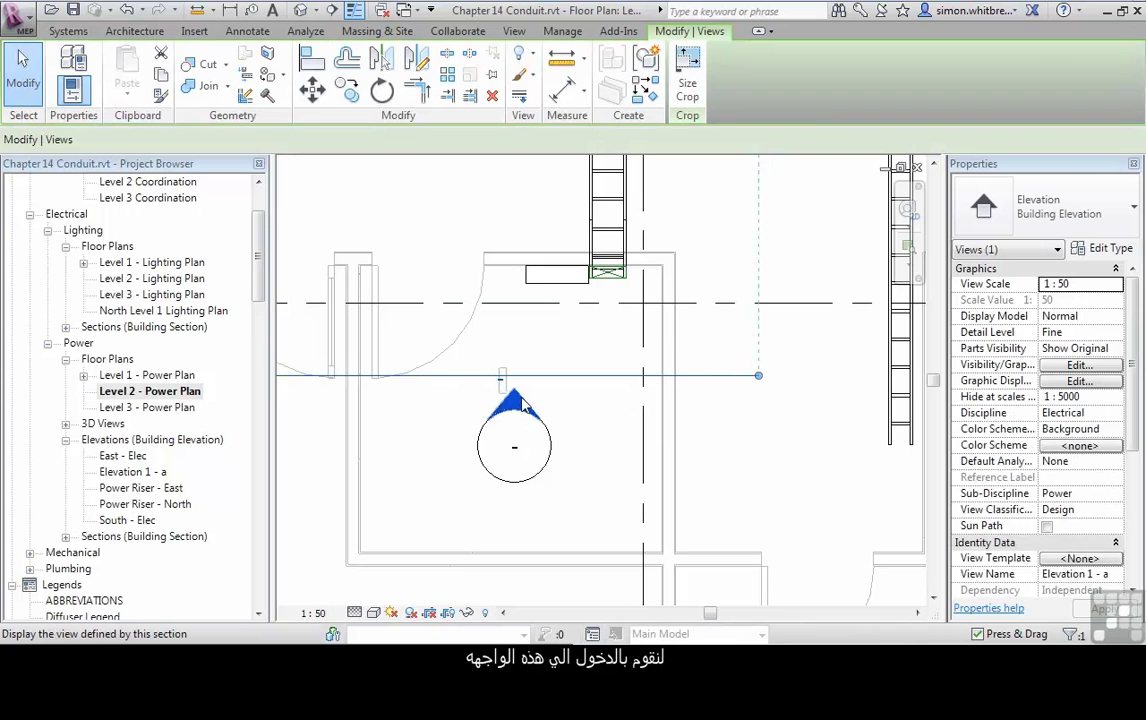
pyautogui.doubleClick(521, 402)
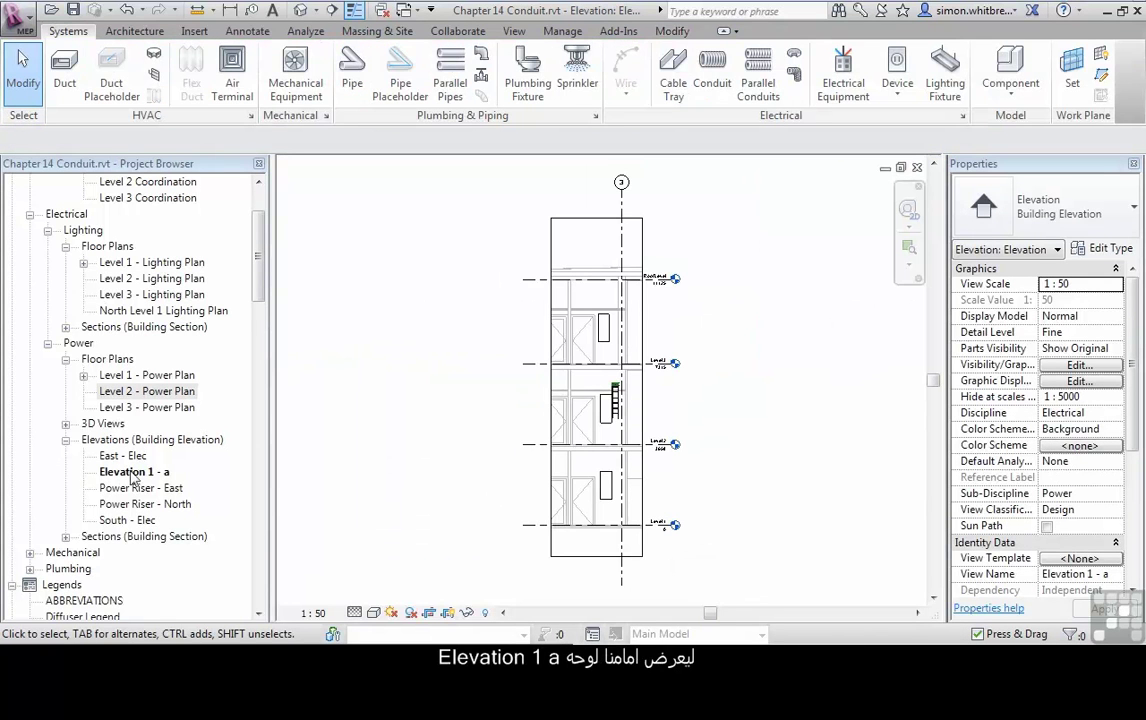
# Step: Start a conduit from the top face of the Level 2 distribution board beside the cable ladder
pyautogui.scroll(5, 615, 421)
pyautogui.scroll(1, 612, 416)
pyautogui.moveTo(627, 386); pyautogui.dragTo(642, 440, button='middle')
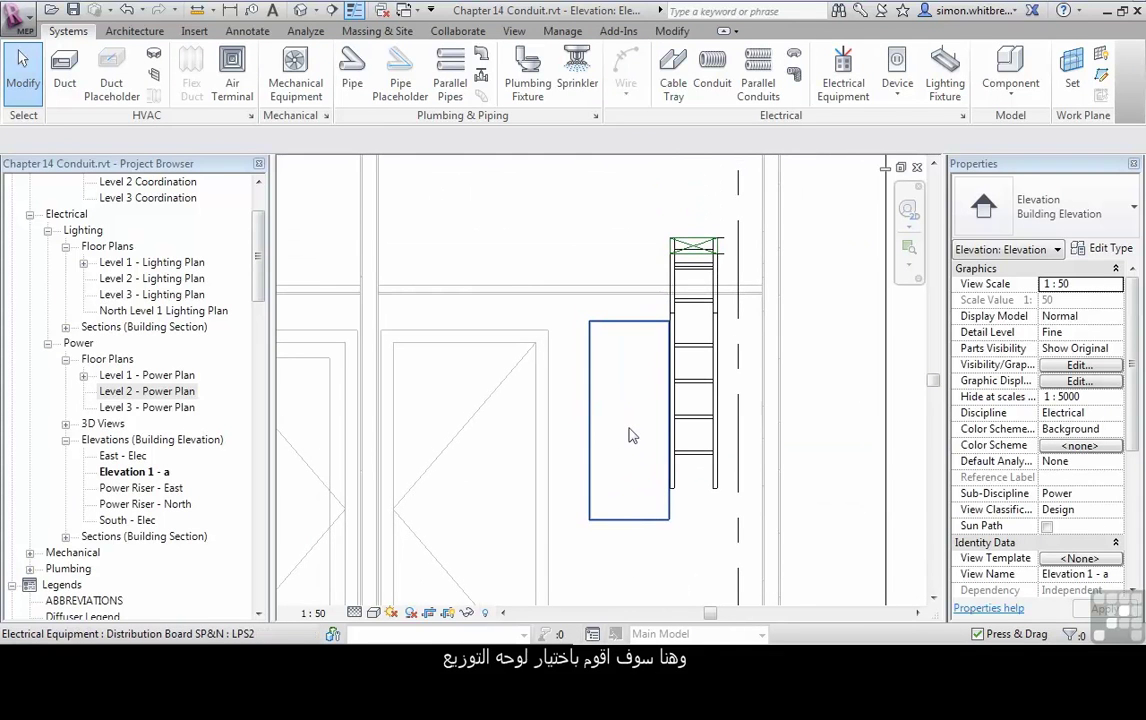
pyautogui.click(621, 326)
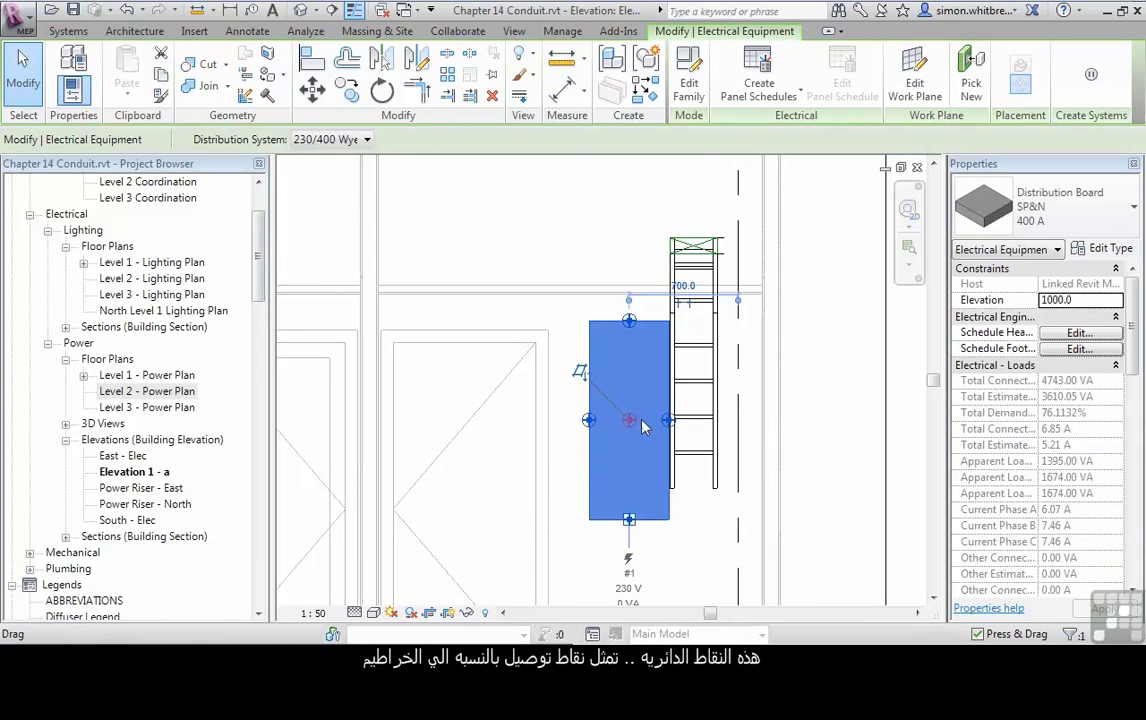
pyautogui.rightClick(629, 329)
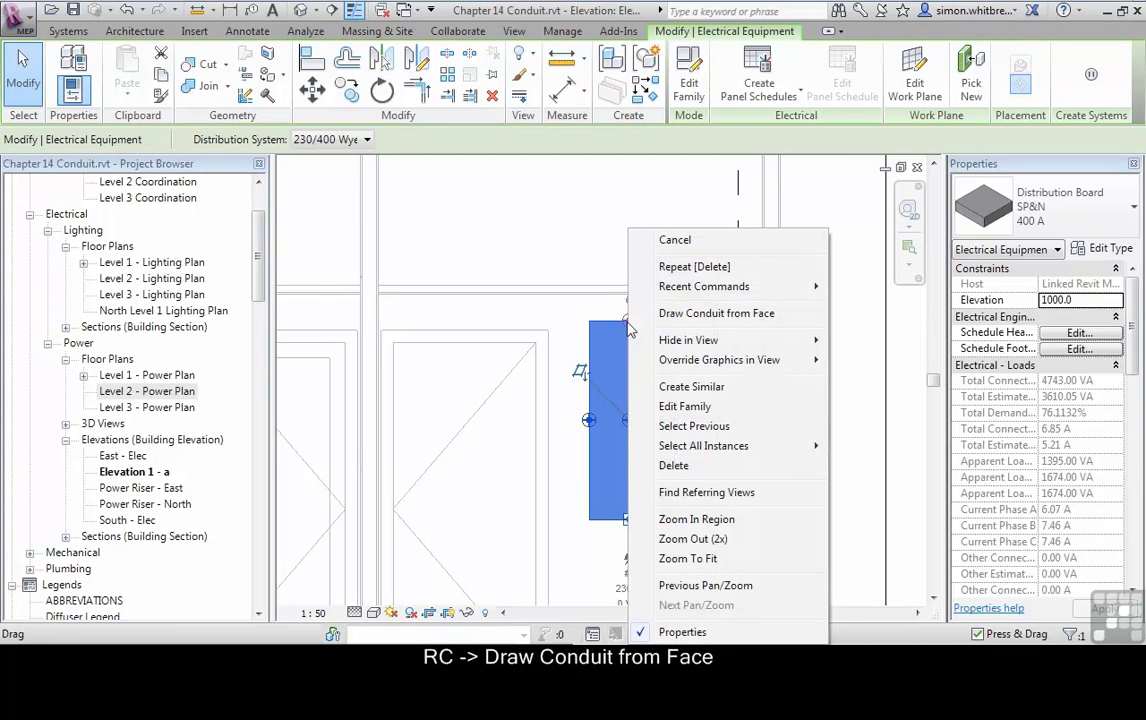
pyautogui.click(722, 314)
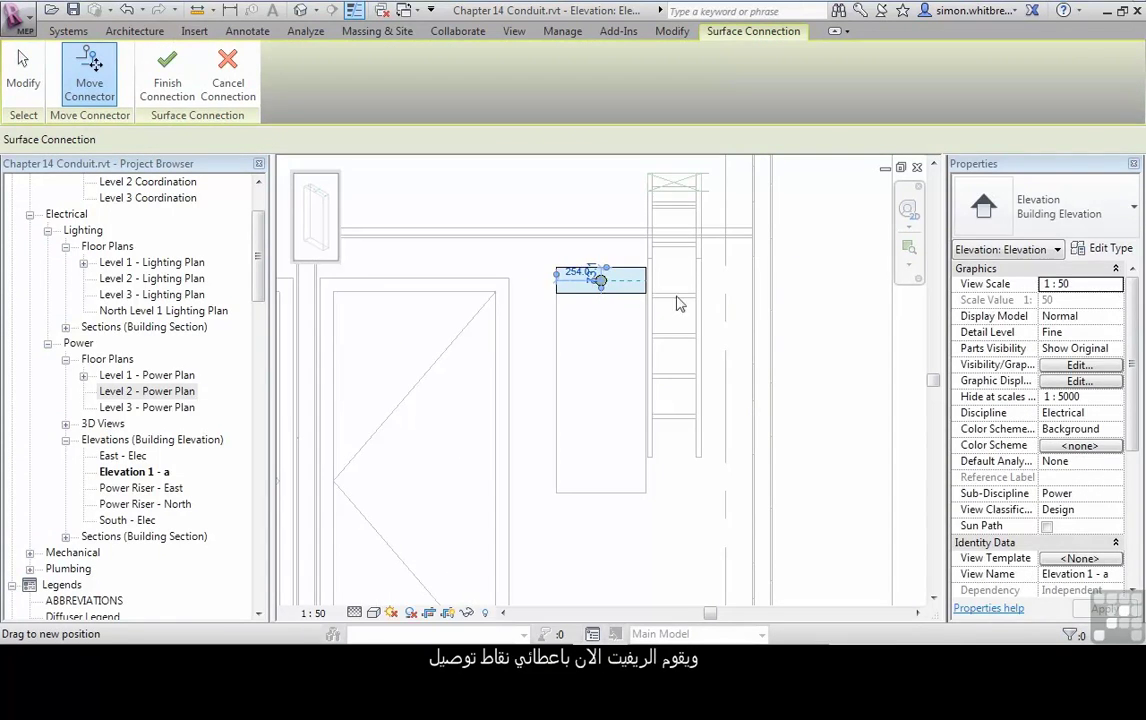
# Step: Position the connector 50 mm from the left edge and 50 mm from the top edge of the board's face, and finish the surface connection
pyautogui.scroll(5, 585, 290)
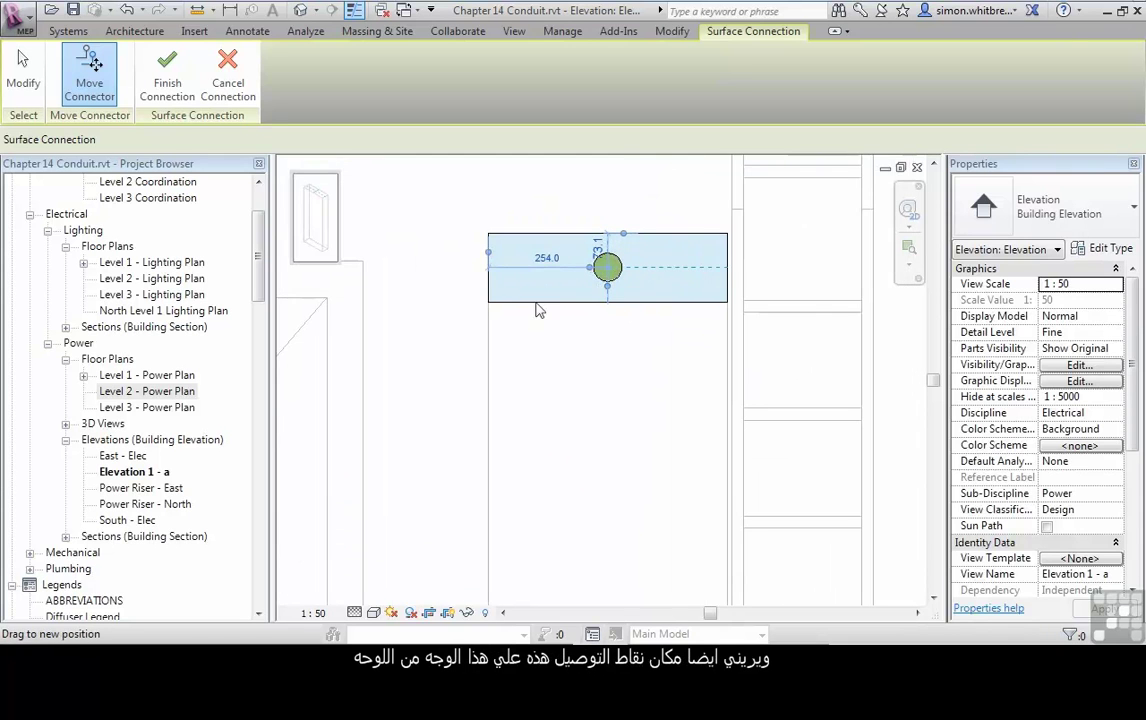
pyautogui.moveTo(557, 331); pyautogui.dragTo(590, 366, button='middle')
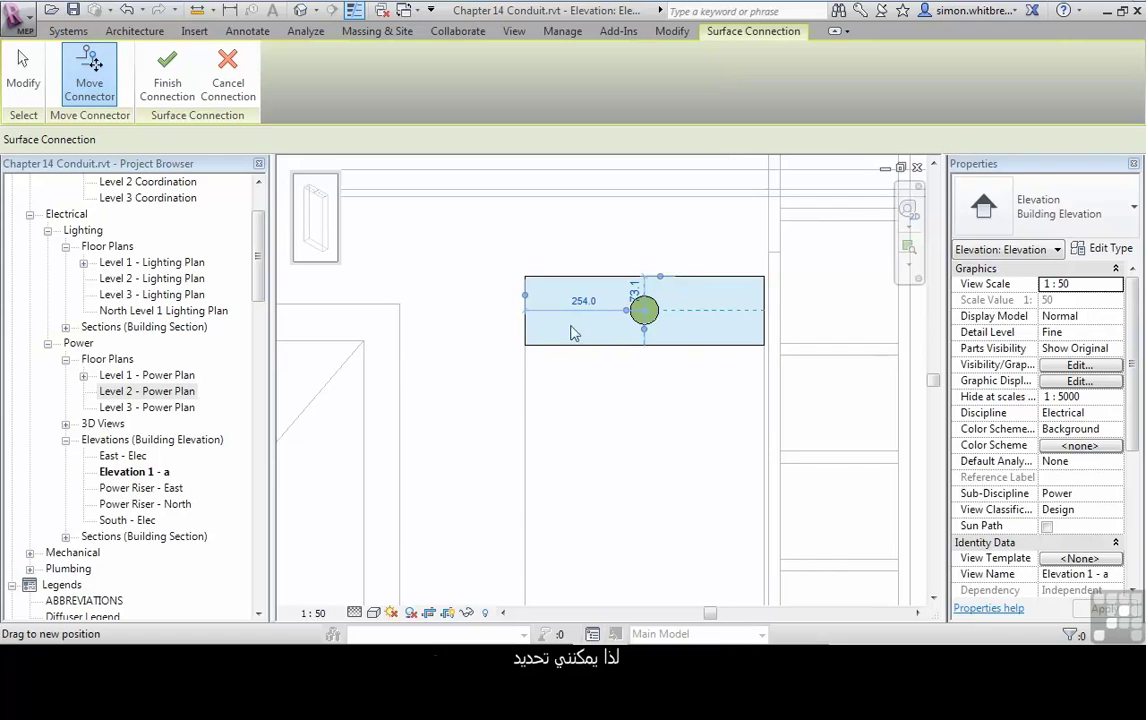
pyautogui.click(584, 301)
pyautogui.write('50')
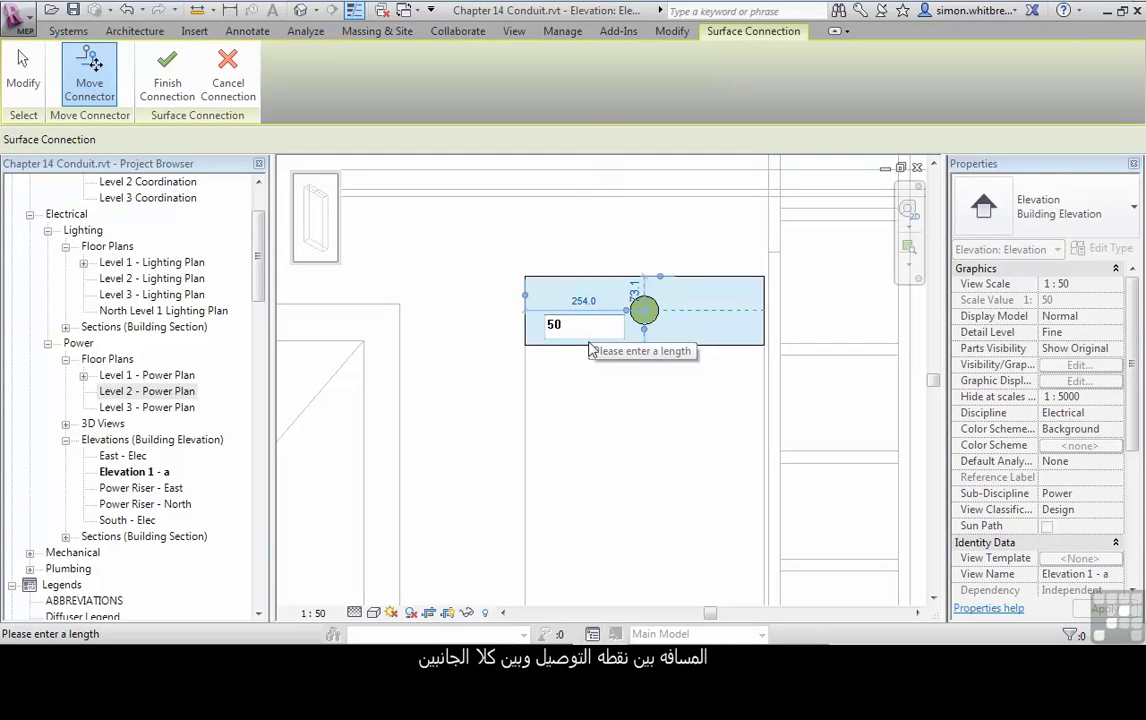
pyautogui.press('Return')
pyautogui.click(634, 292)
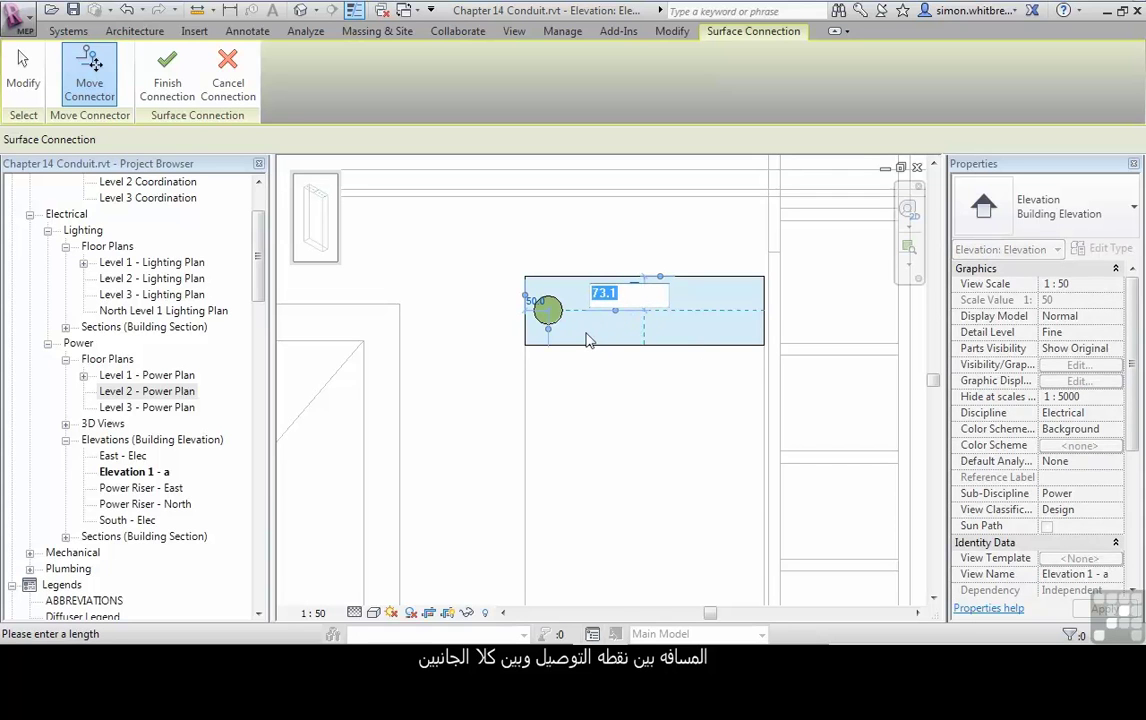
pyautogui.write('50')
pyautogui.press('Return')
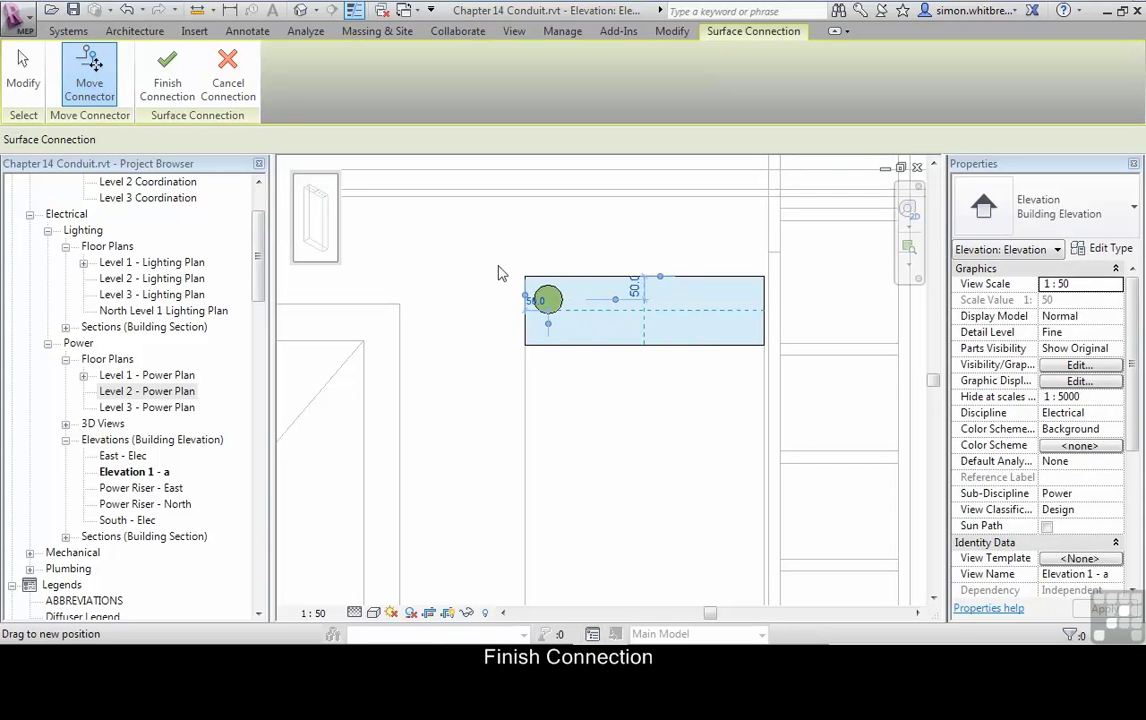
pyautogui.click(178, 92)
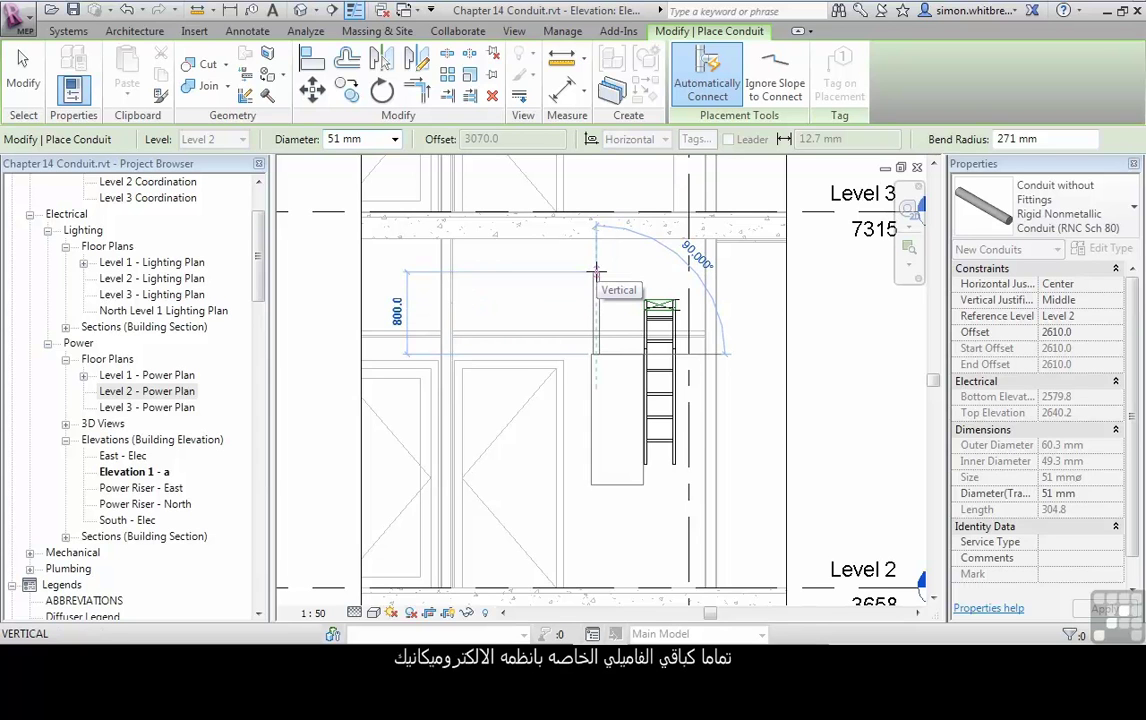
# Step: Draw the 51 mm conduit vertically up to an offset of 3330 mm and then left, with the horizontal part about 978 mm long
pyautogui.click(1046, 216)
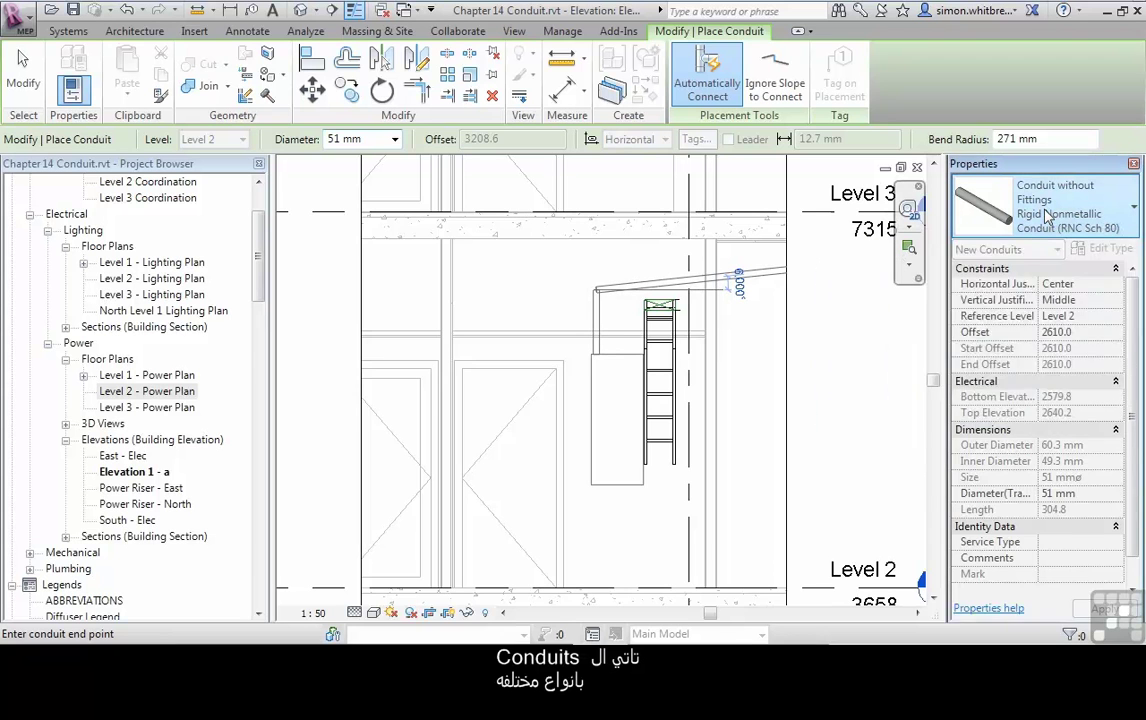
pyautogui.click(1046, 216)
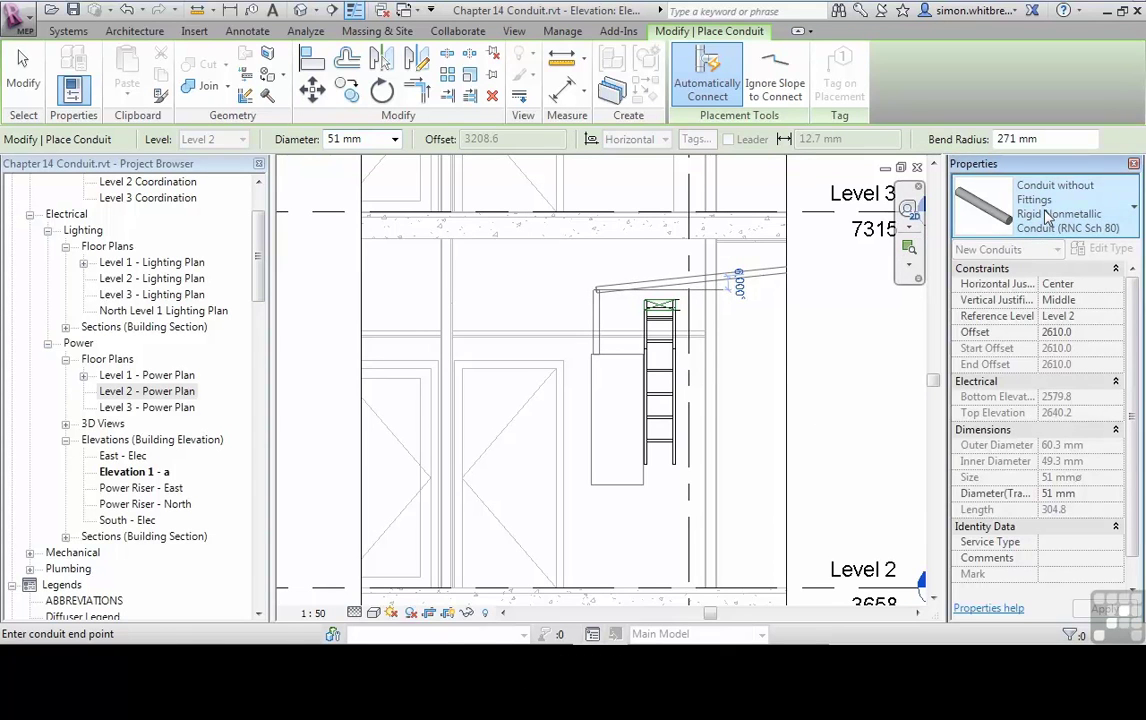
pyautogui.click(597, 245)
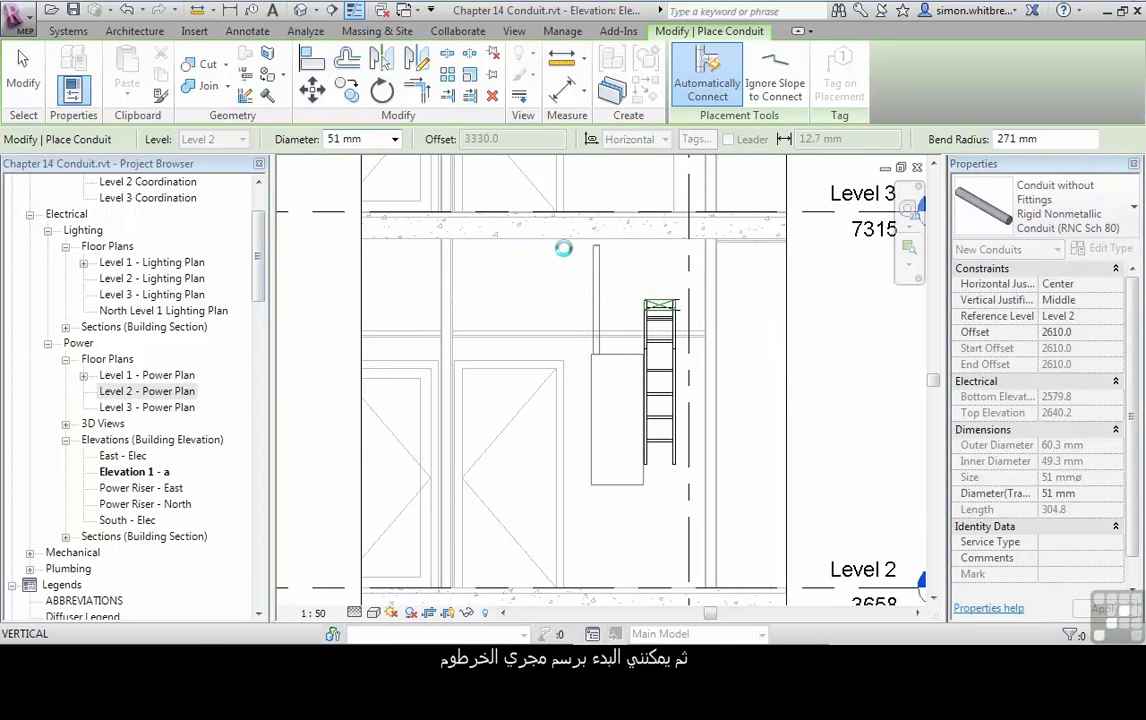
pyautogui.click(463, 246)
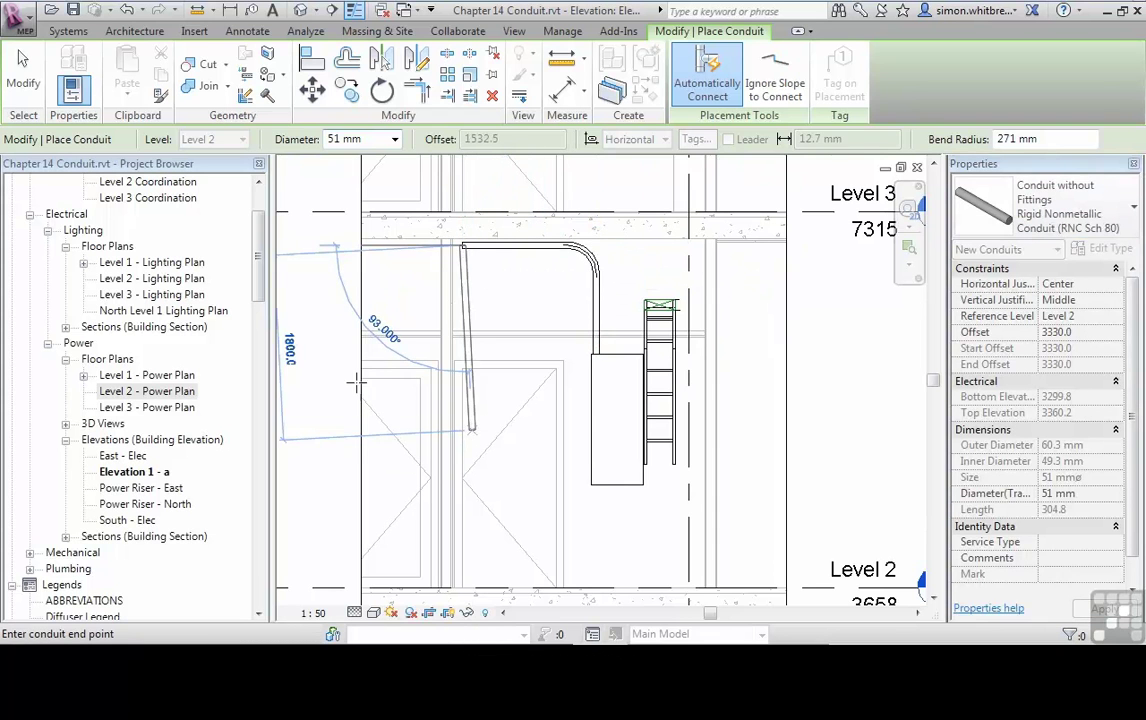
pyautogui.click(26, 92)
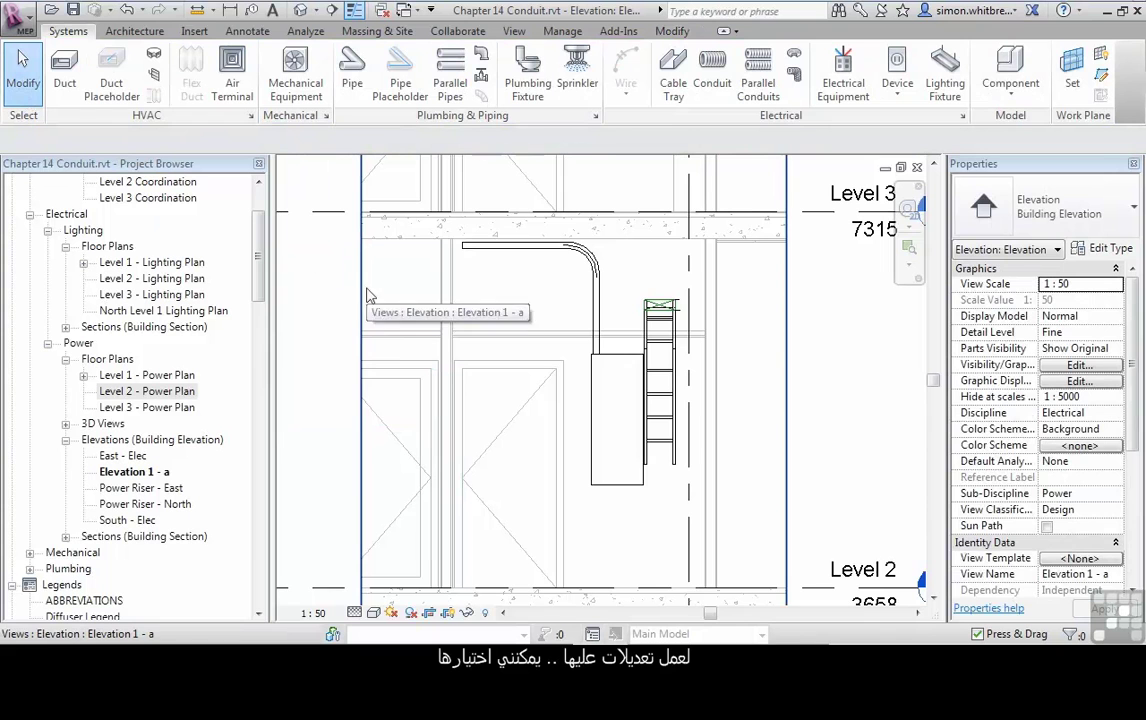
# Step: Lower the horizontal conduit to an offset of about 3086 mm and set the whole run's diameter to 25 mm
pyautogui.click(508, 250)
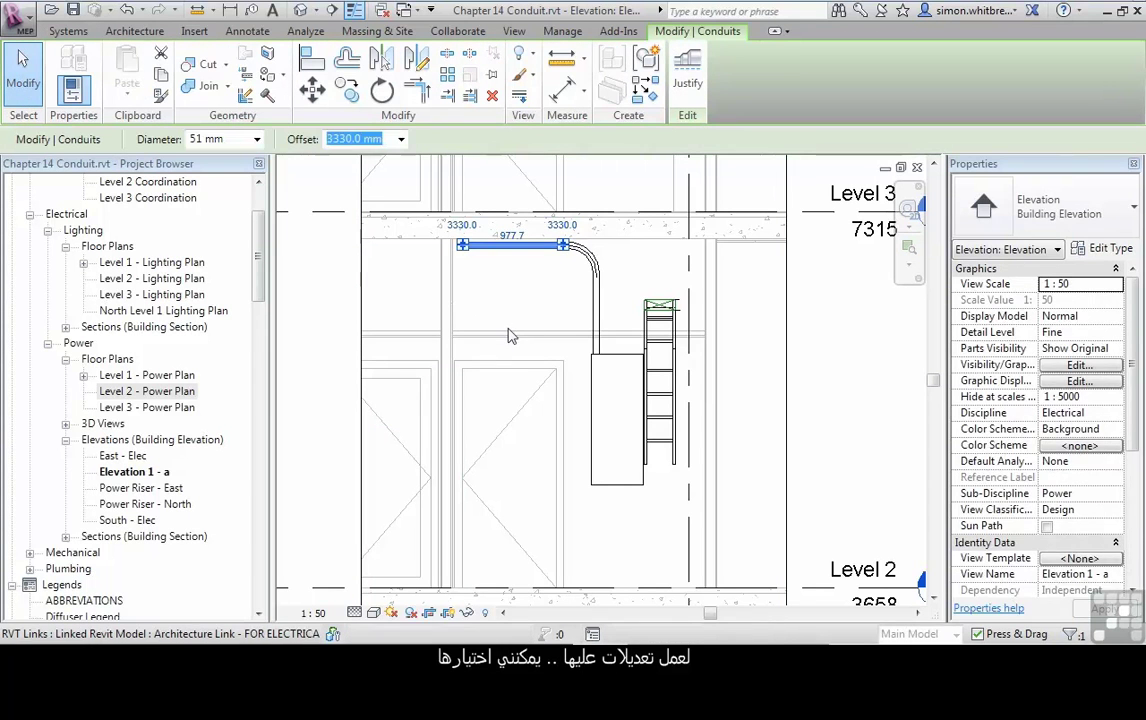
pyautogui.moveTo(476, 252); pyautogui.dragTo(488, 292)
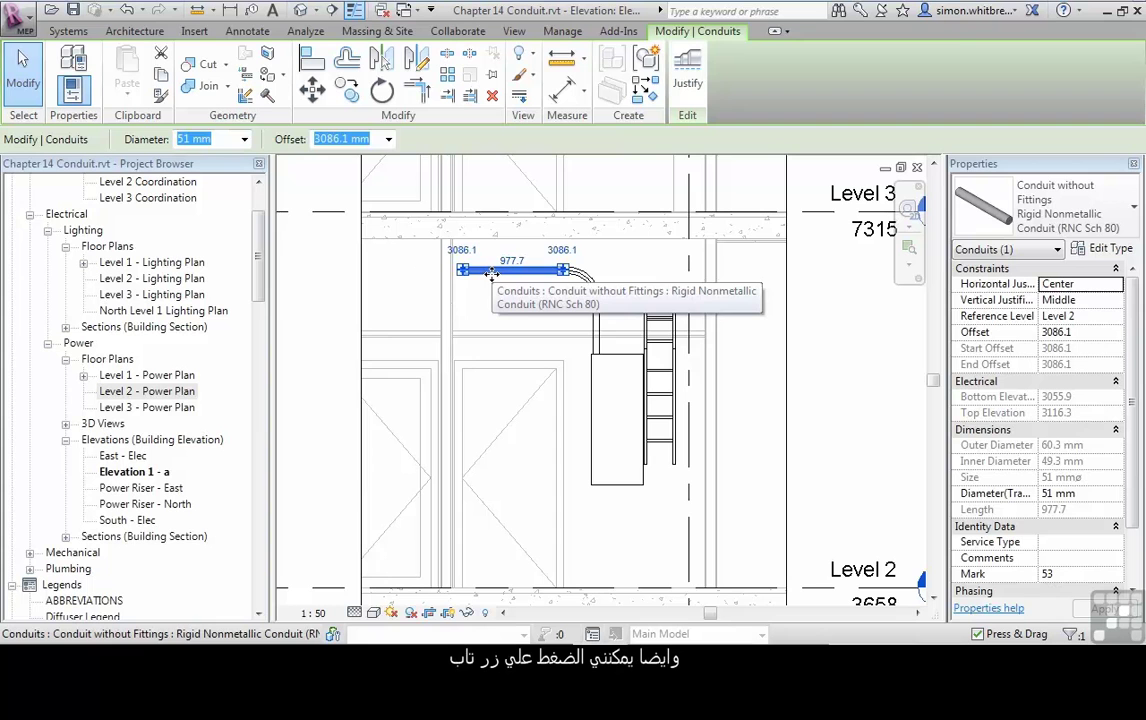
pyautogui.press('Tab')
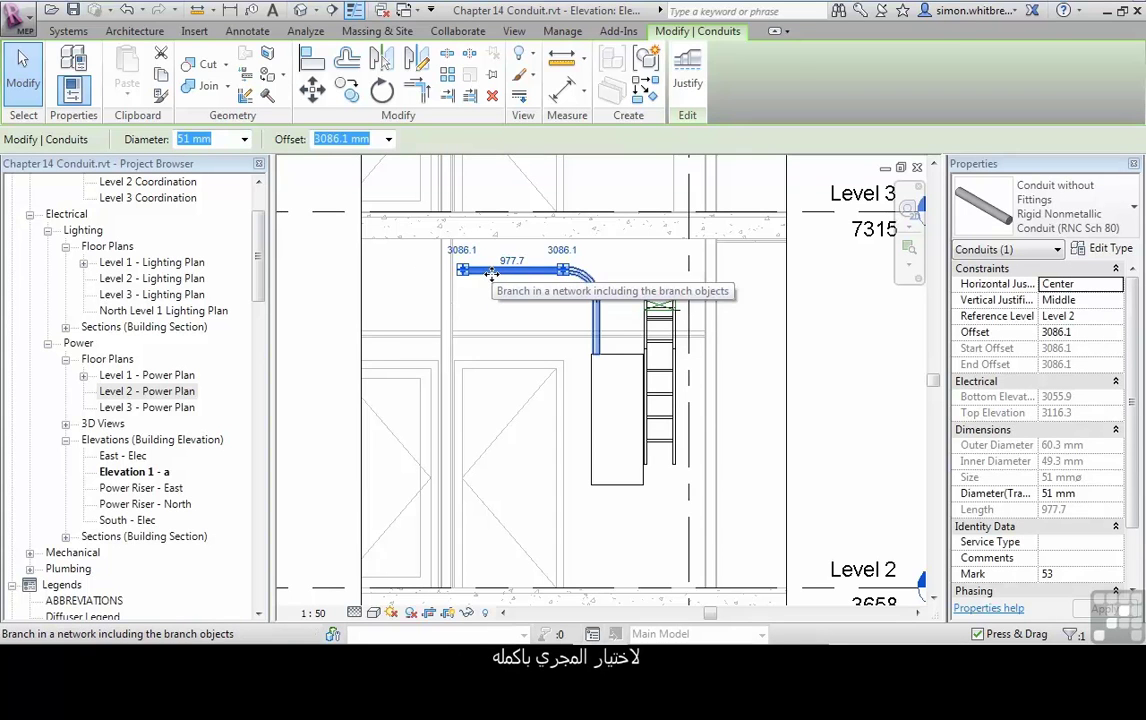
pyautogui.click(491, 273)
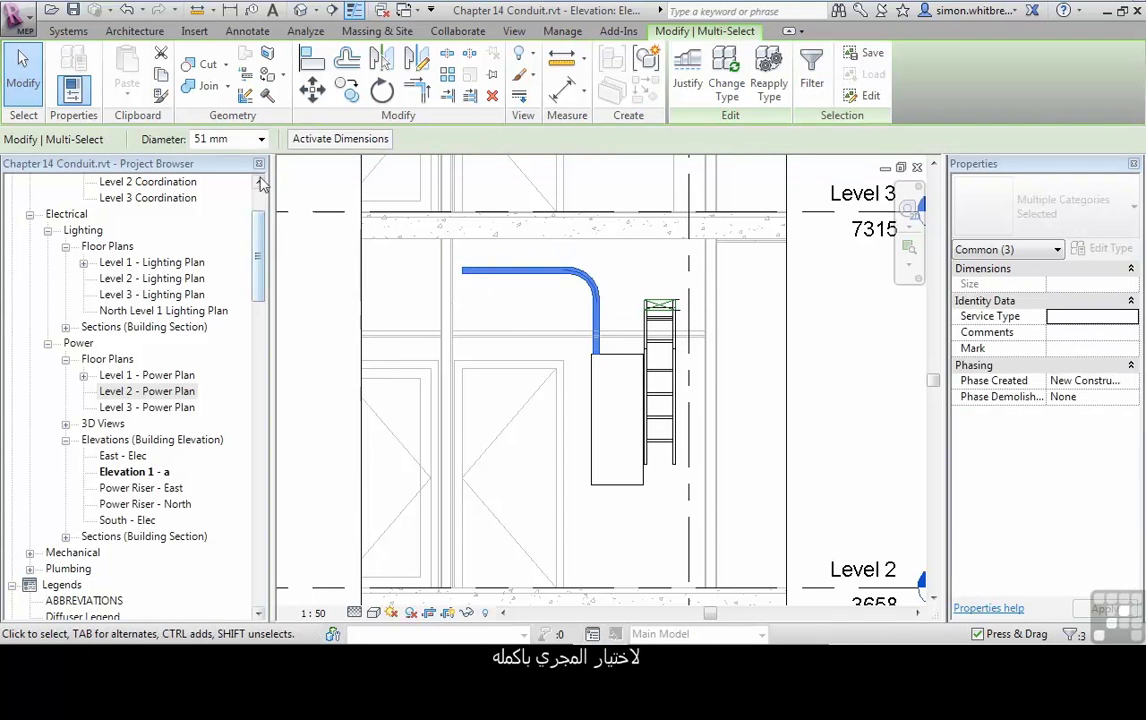
pyautogui.click(240, 139)
pyautogui.click(208, 184)
pyautogui.press('Escape')
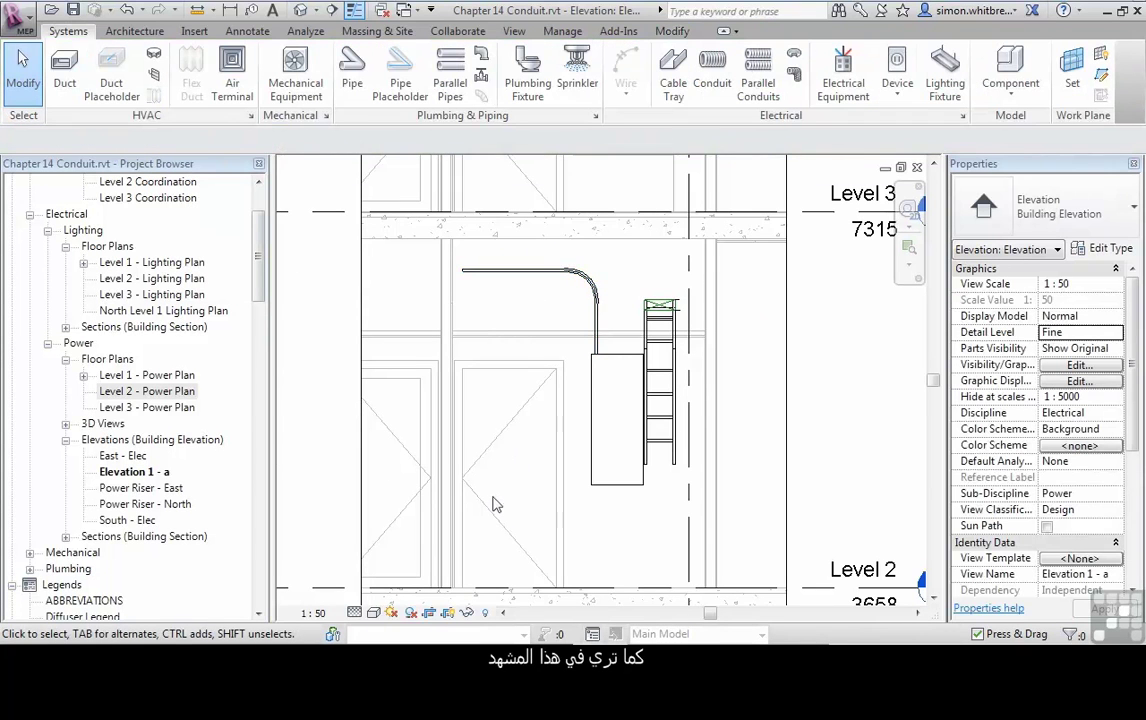
# Step: Change both straight conduit segments to the type Conduit with Fittings: Rigid Nonmetallic Conduit (RNC Sch 80)
pyautogui.scroll(2, 494, 499)
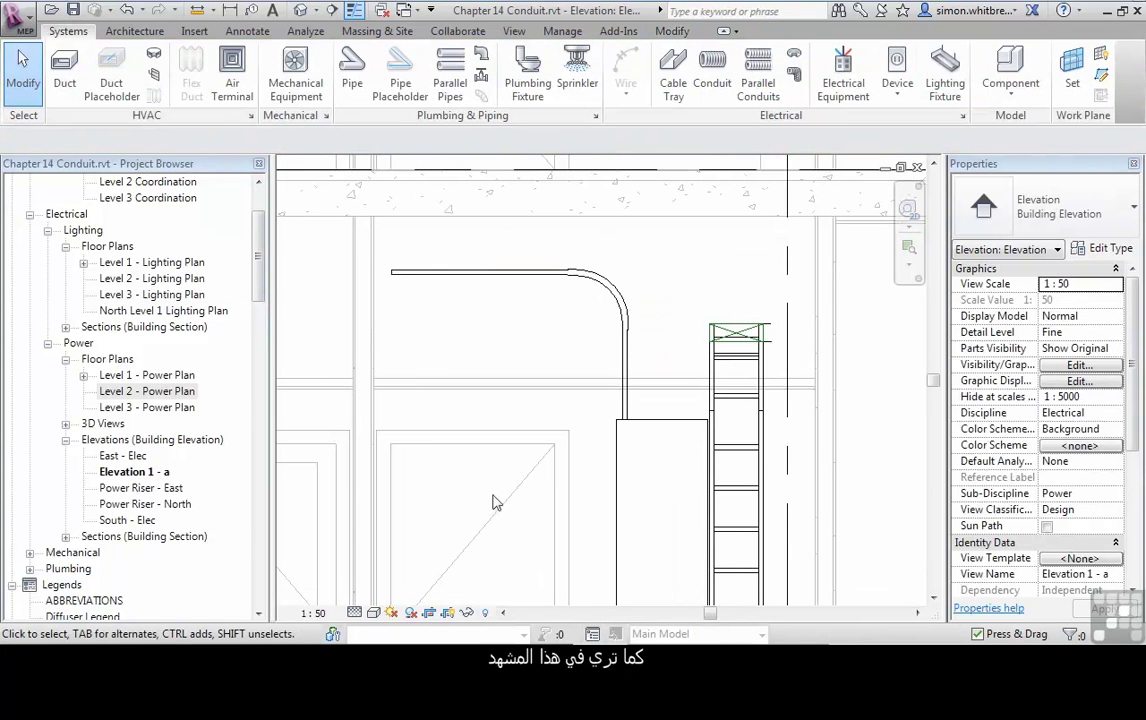
pyautogui.press('Tab')
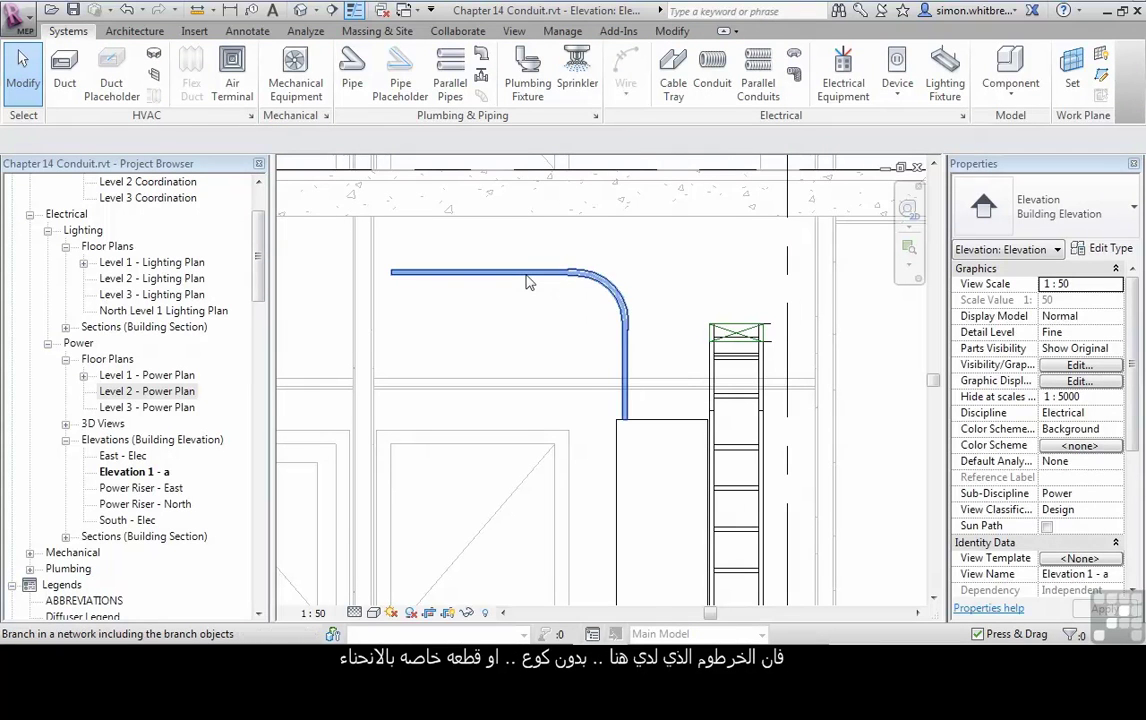
pyautogui.click(527, 281)
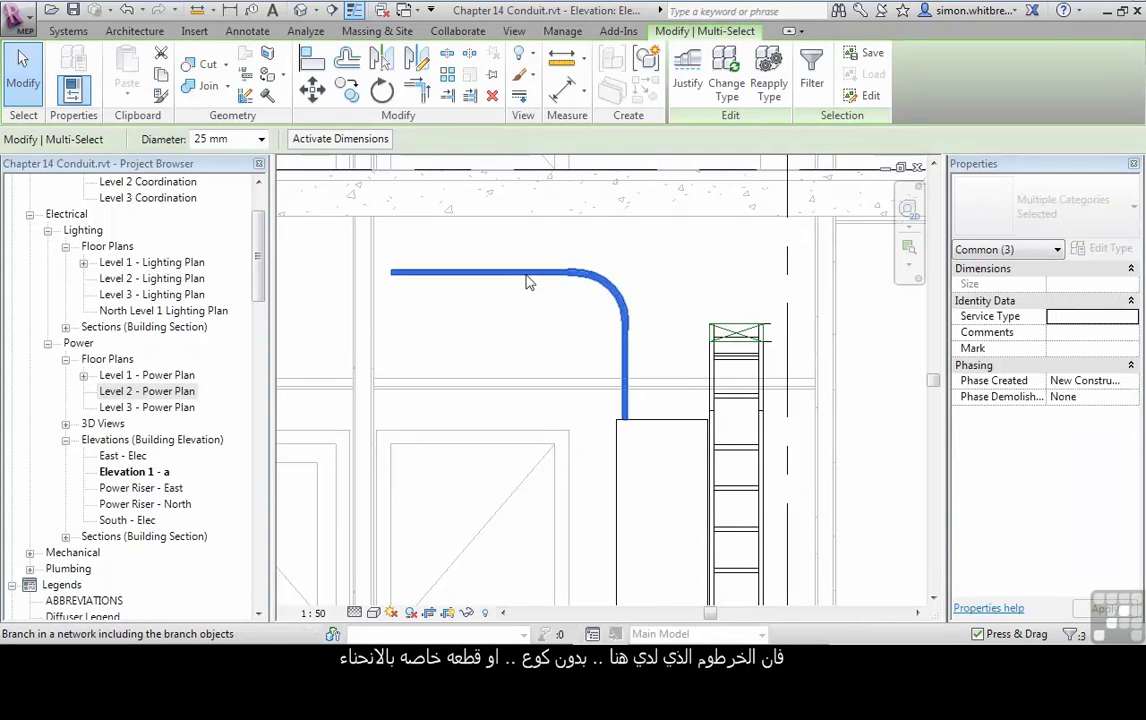
pyautogui.click(524, 310)
pyautogui.click(520, 281)
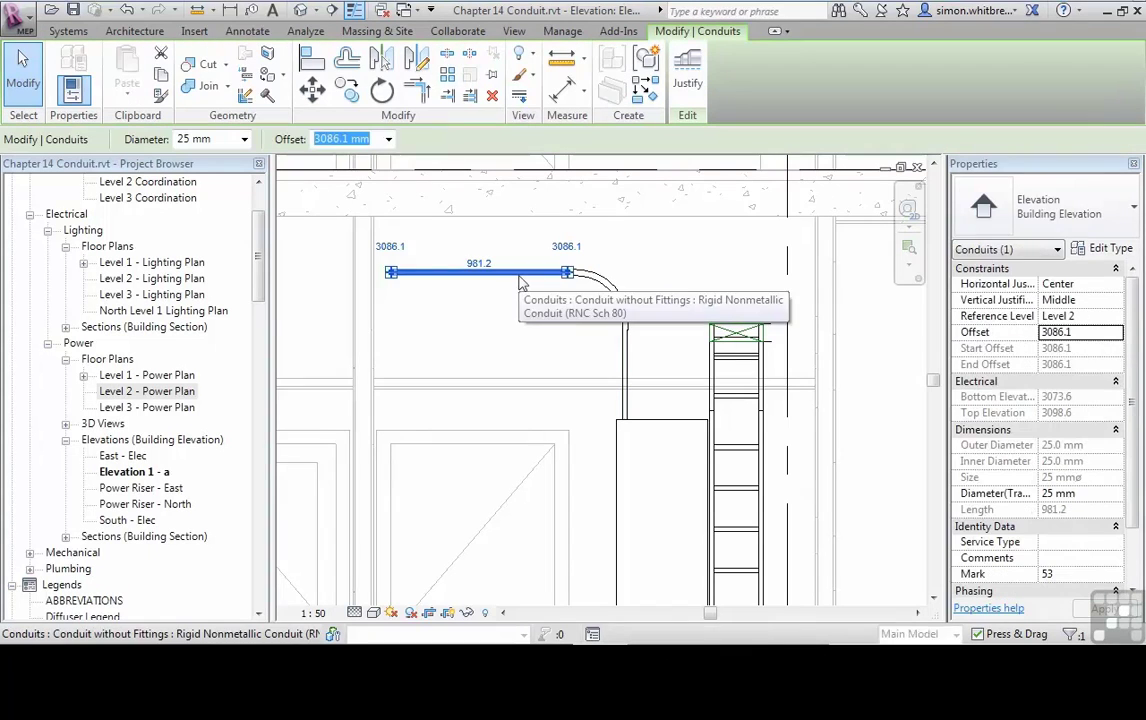
pyautogui.click(1047, 221)
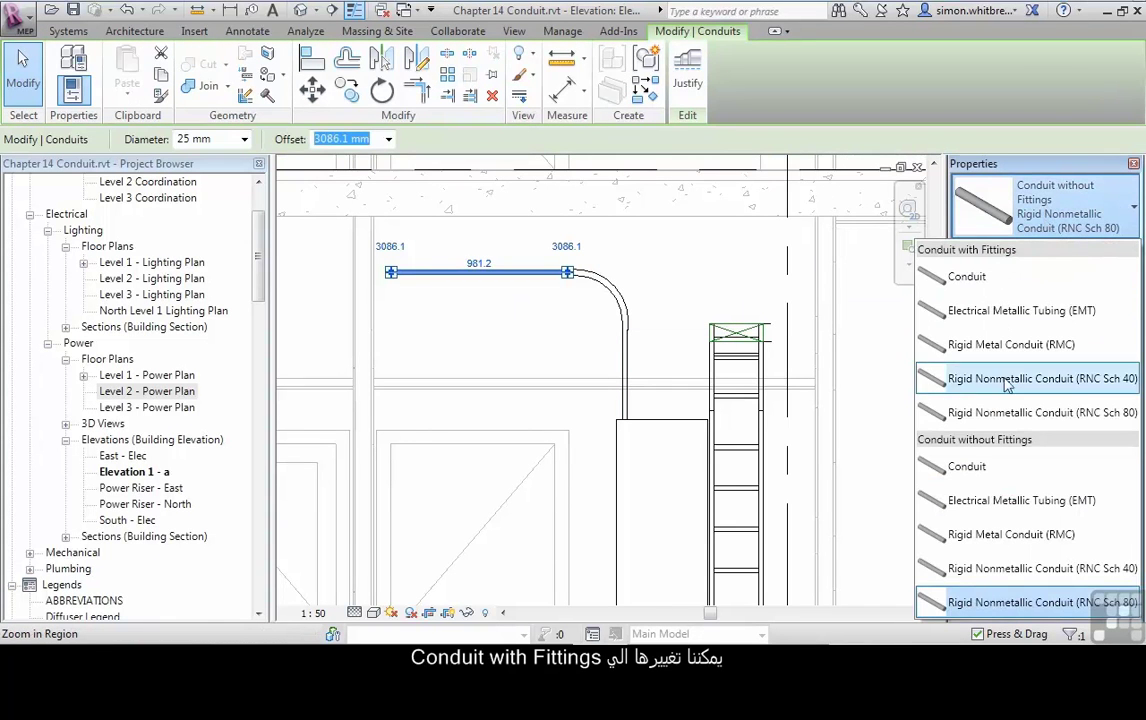
pyautogui.click(1016, 412)
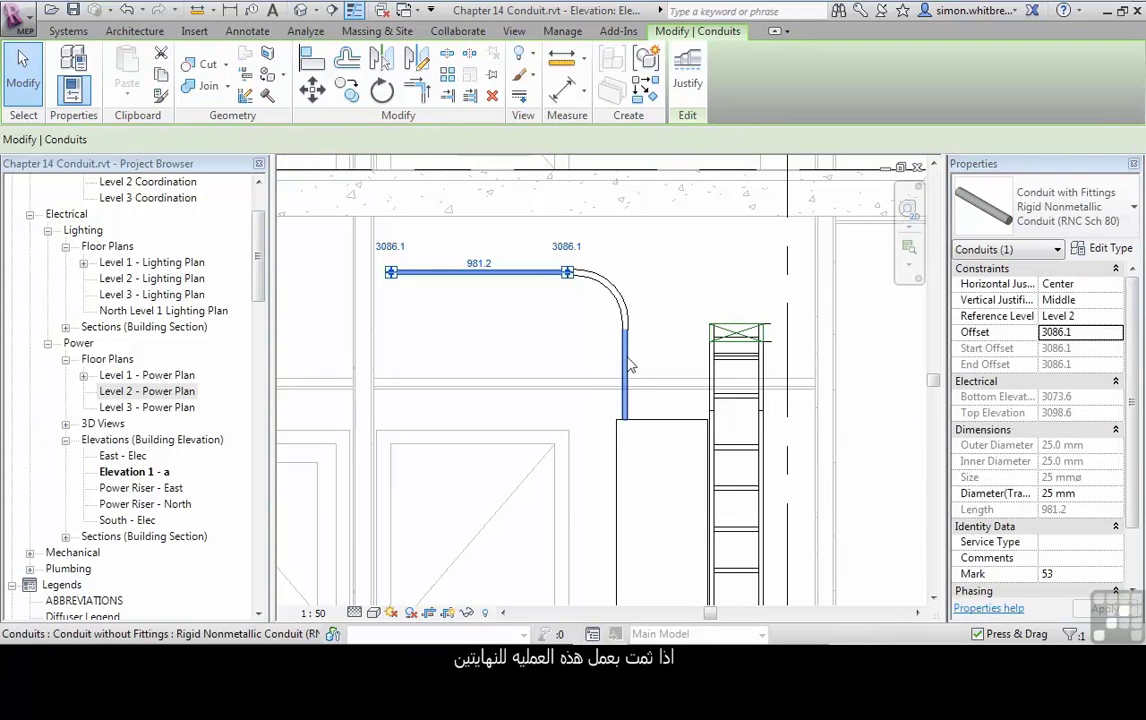
pyautogui.click(625, 360)
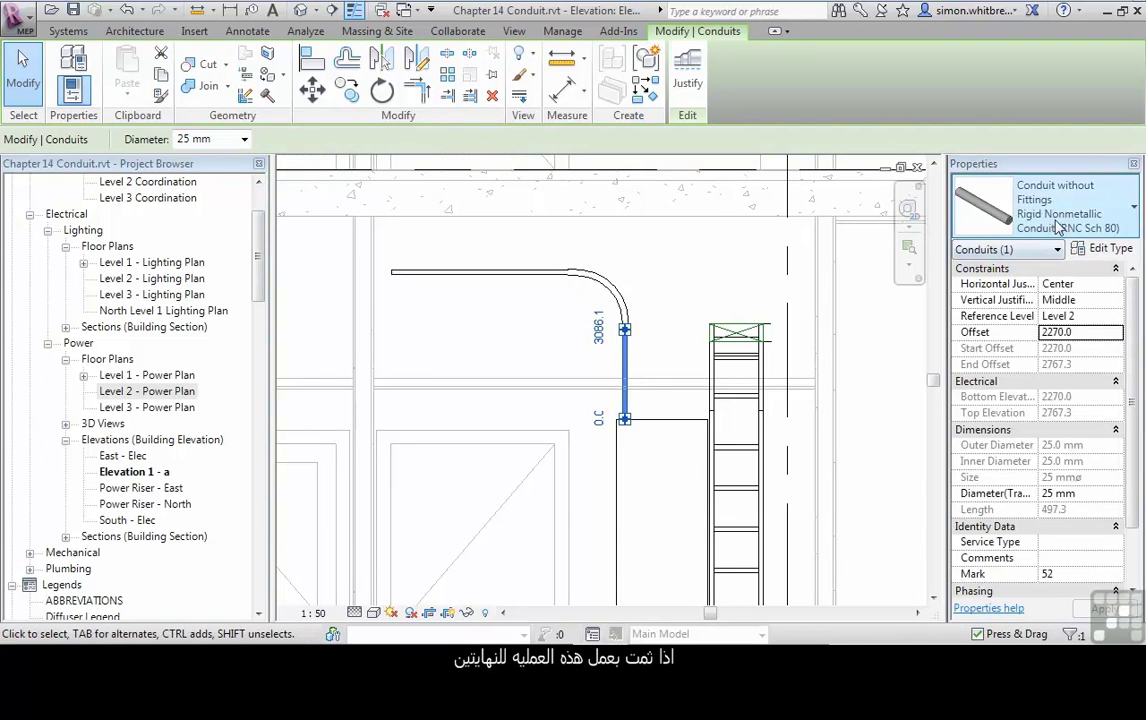
pyautogui.click(1053, 227)
pyautogui.click(1012, 400)
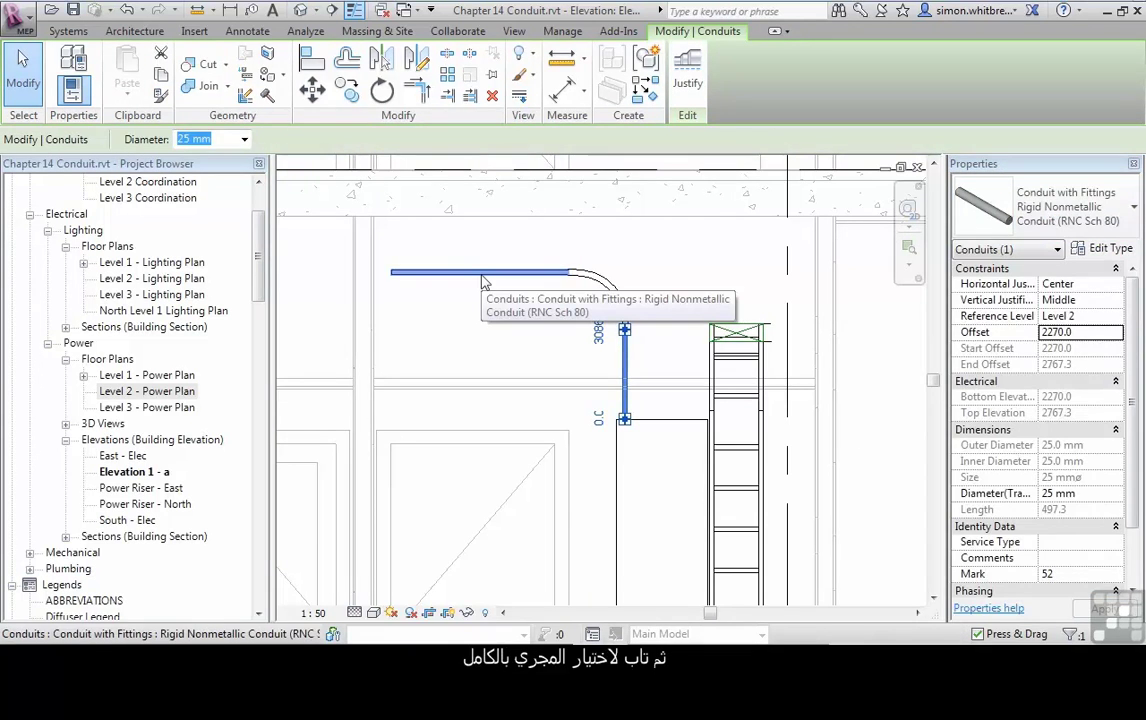
# Step: Select the whole conduit run including its bend and reapply the conduit type to it
pyautogui.press('Tab')
pyautogui.click(481, 282)
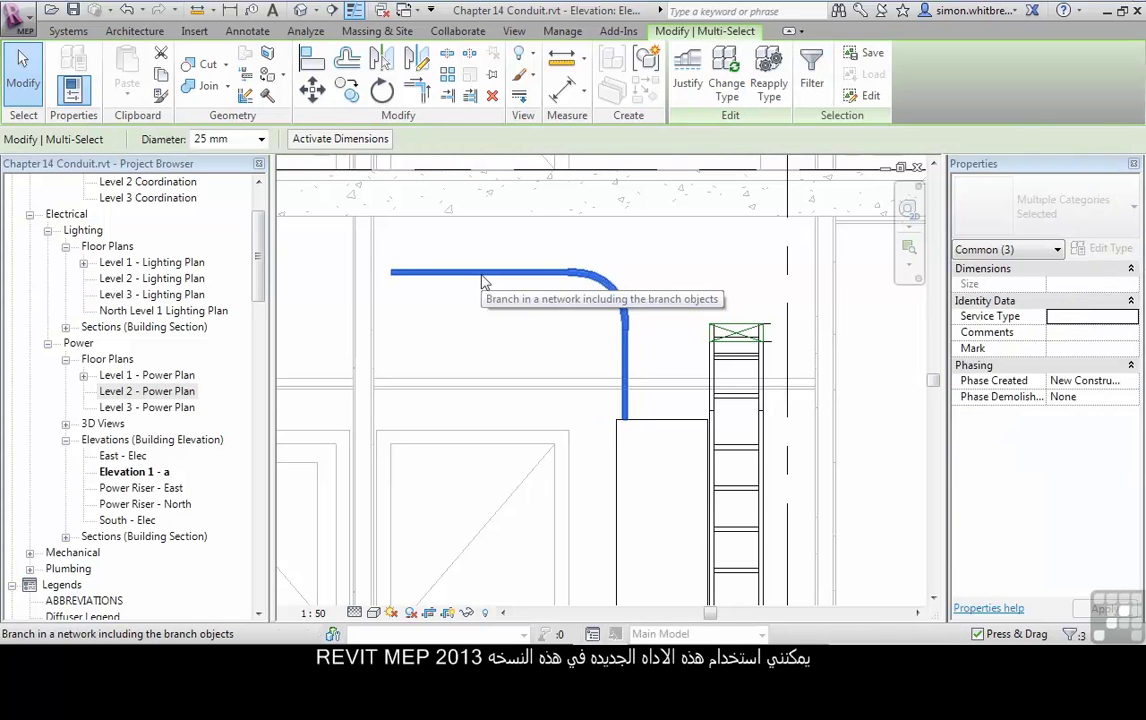
pyautogui.click(770, 100)
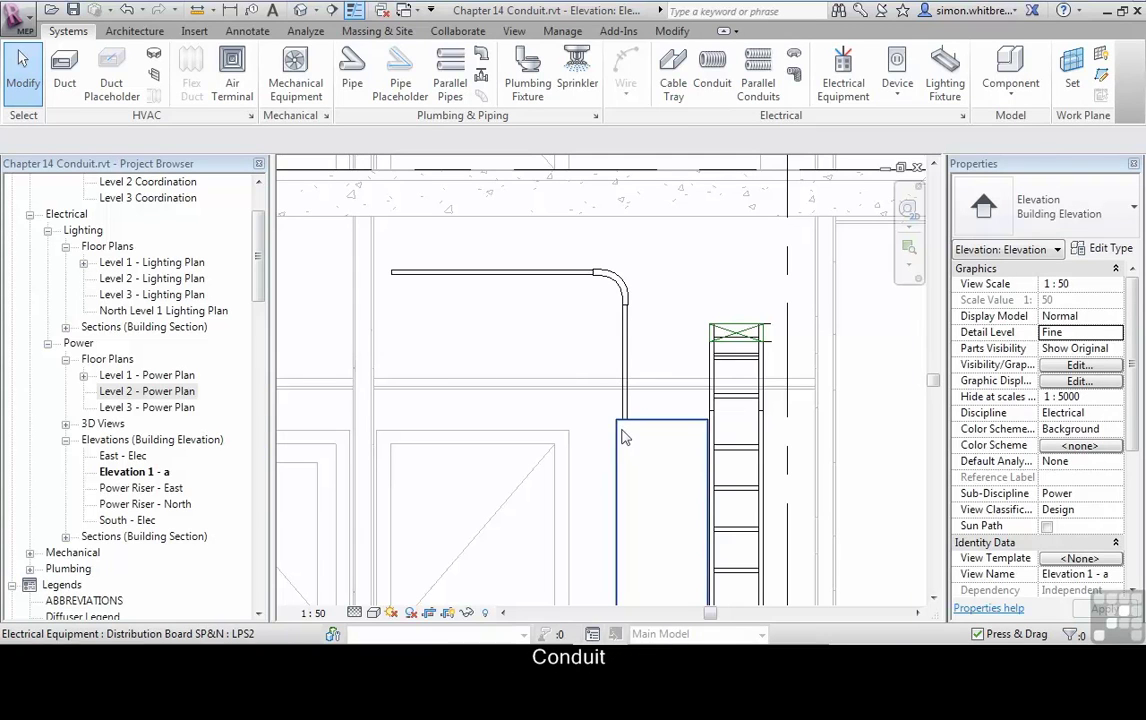
pyautogui.click(703, 90)
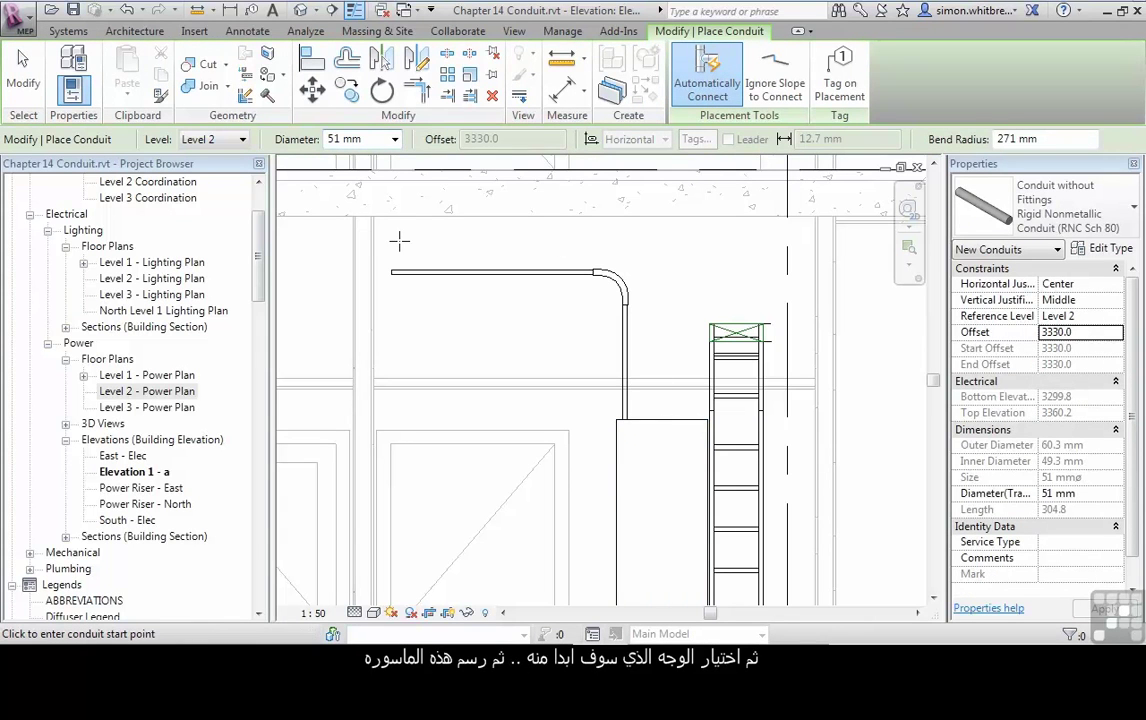
pyautogui.click(23, 72)
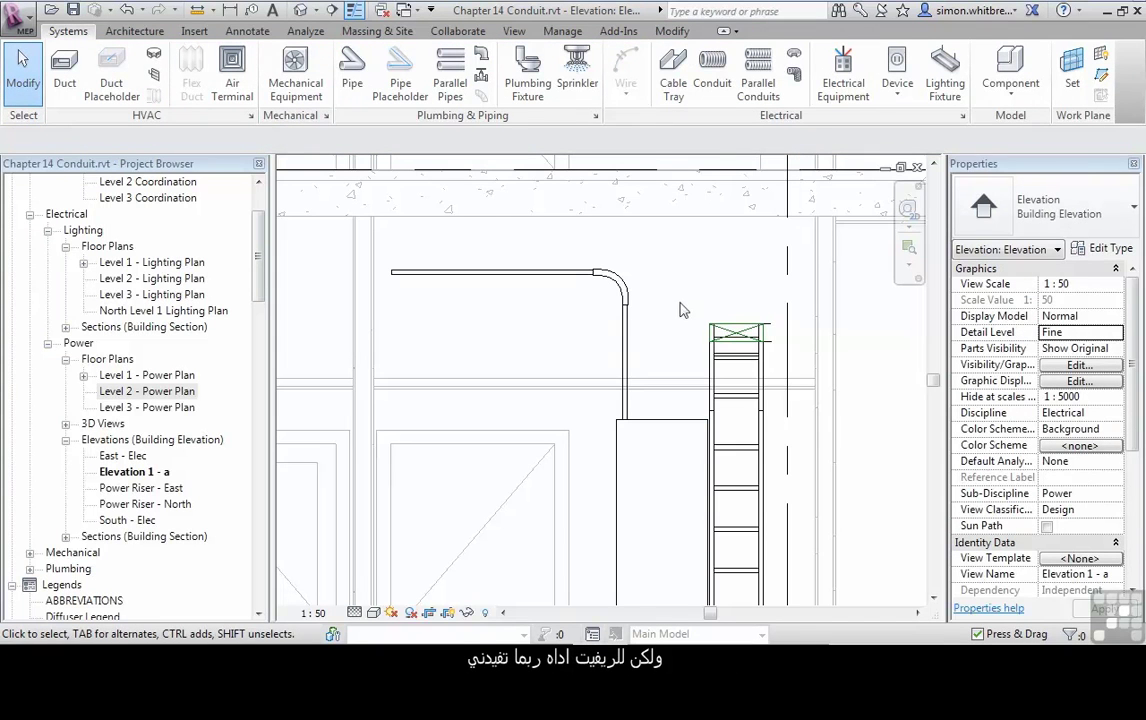
# Step: Set up parallel conduits with Concentric Bend Radius, a horizontal number of 4 and a horizontal offset of 100 mm
pyautogui.click(755, 92)
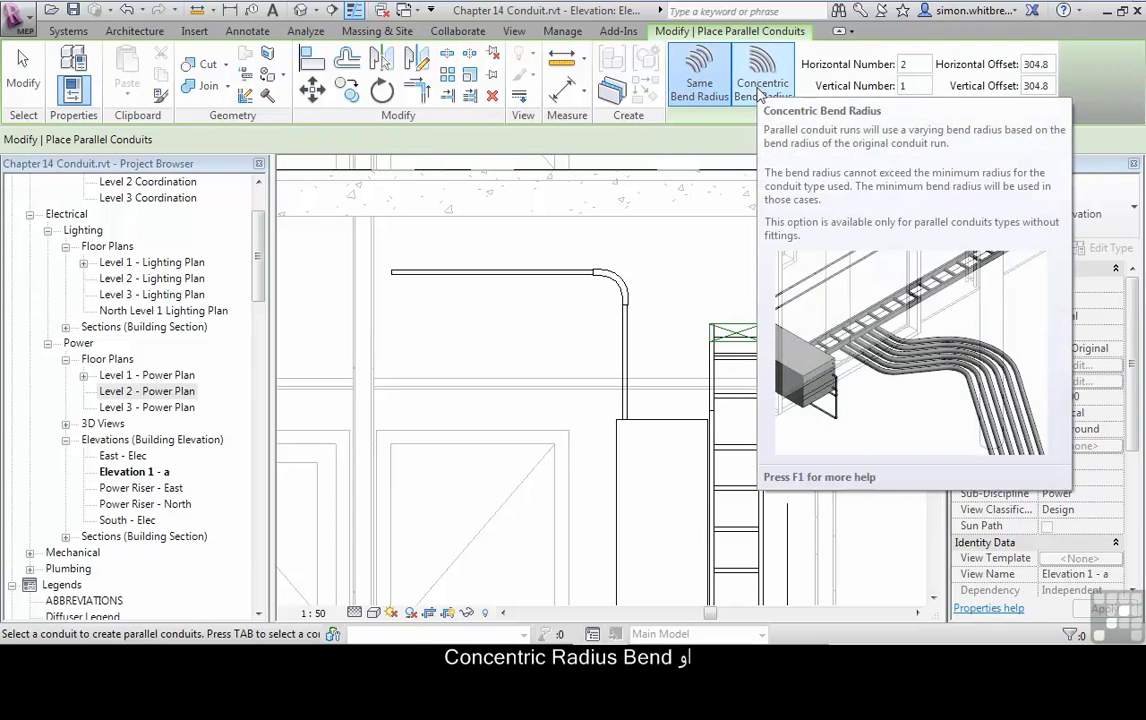
pyautogui.click(760, 90)
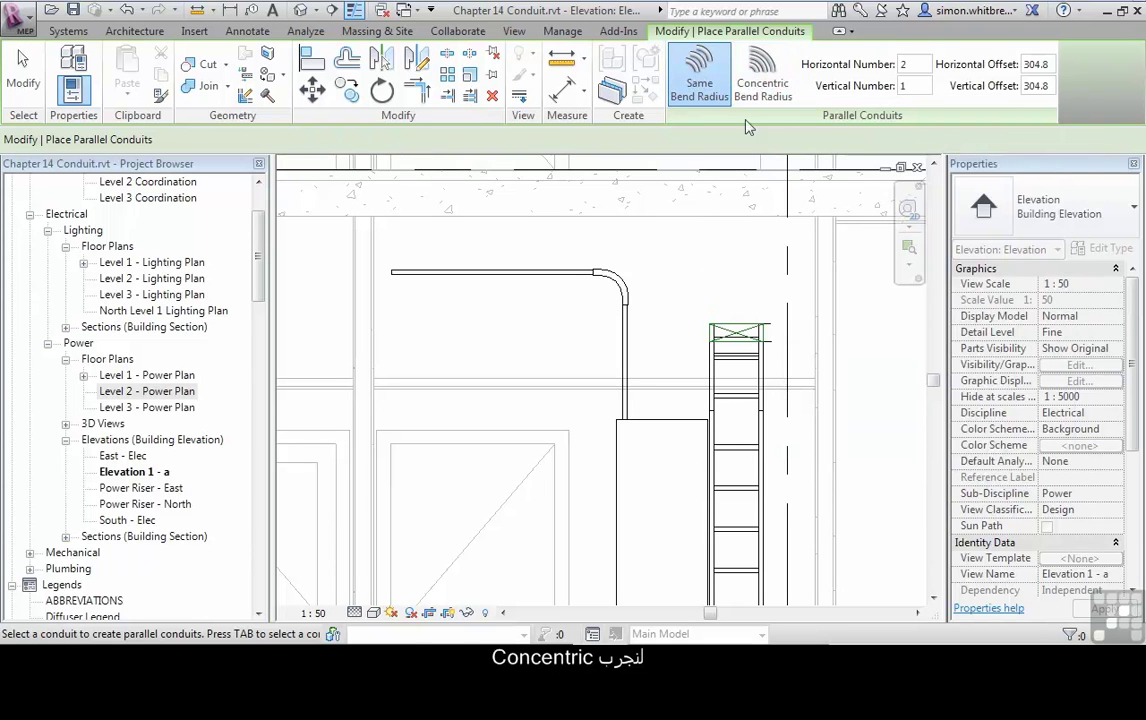
pyautogui.doubleClick(900, 64)
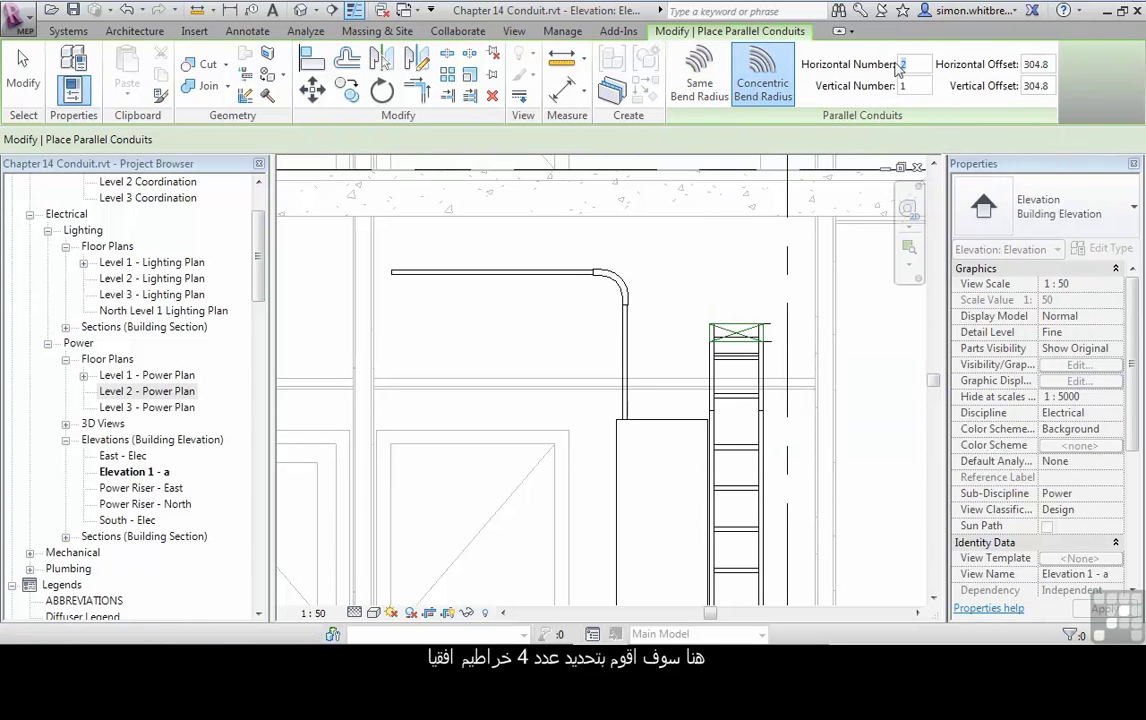
pyautogui.write('4')
pyautogui.doubleClick(1032, 64)
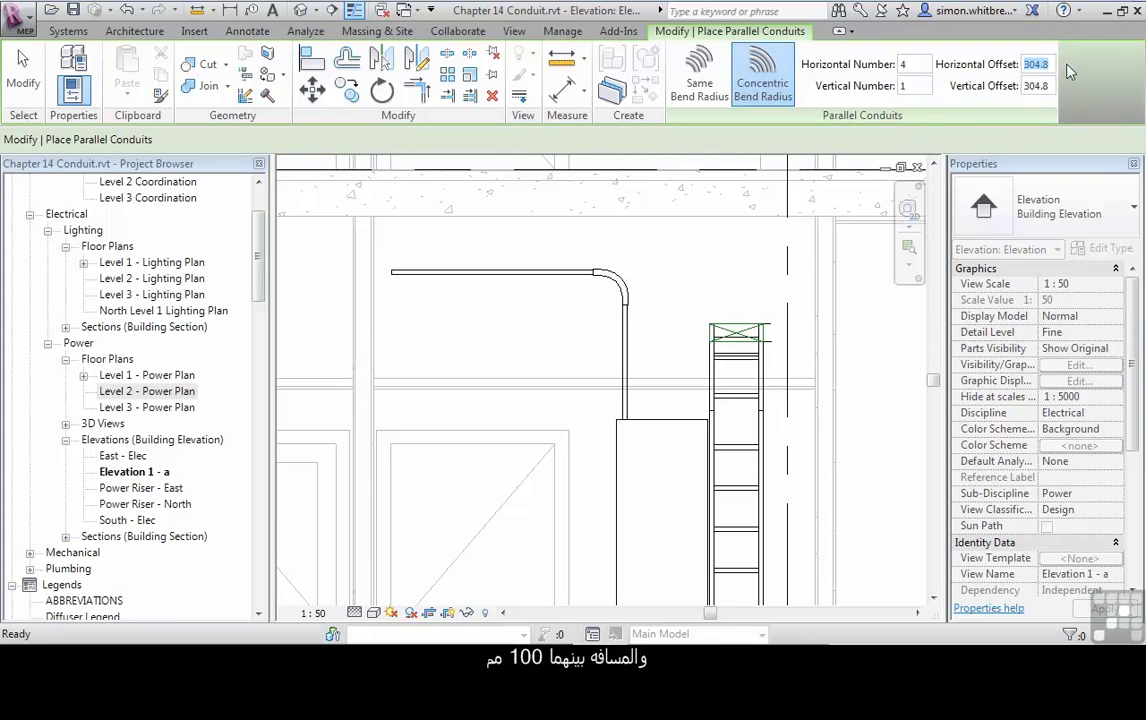
pyautogui.write('100')
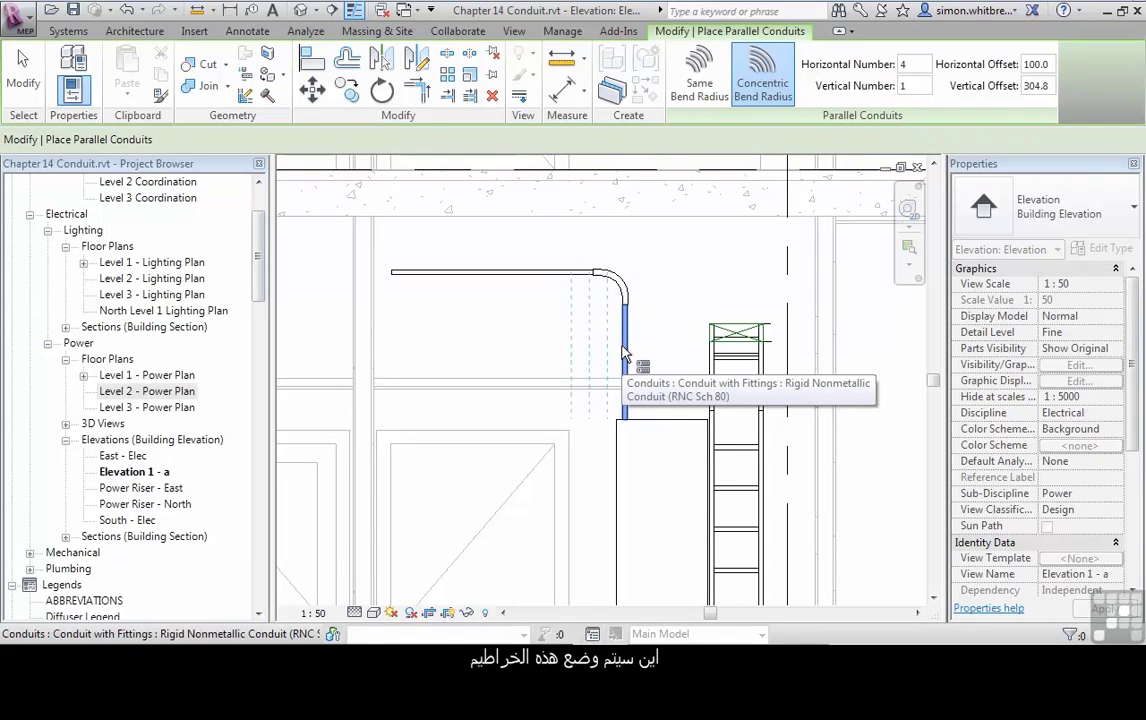
# Step: Create the parallel conduits from the whole connected conduit run, on its outer side above the distribution board, and dismiss the warning
pyautogui.press('Tab')
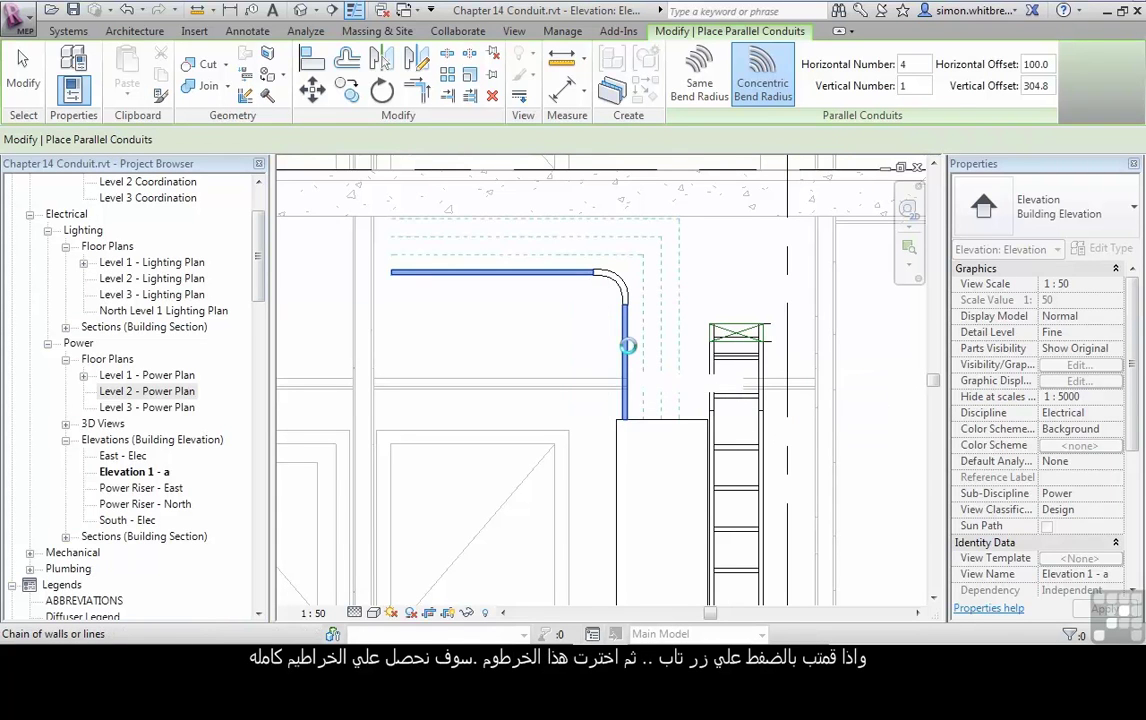
pyautogui.click(630, 355)
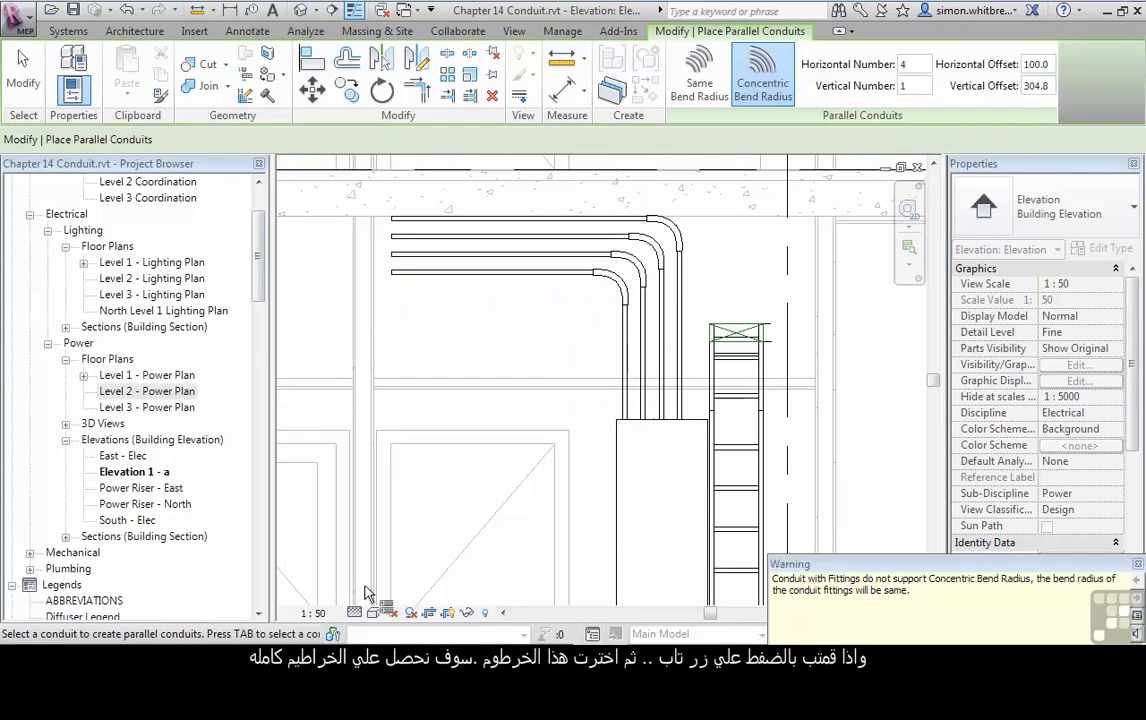
pyautogui.moveTo(957, 569); pyautogui.dragTo(530, 334)
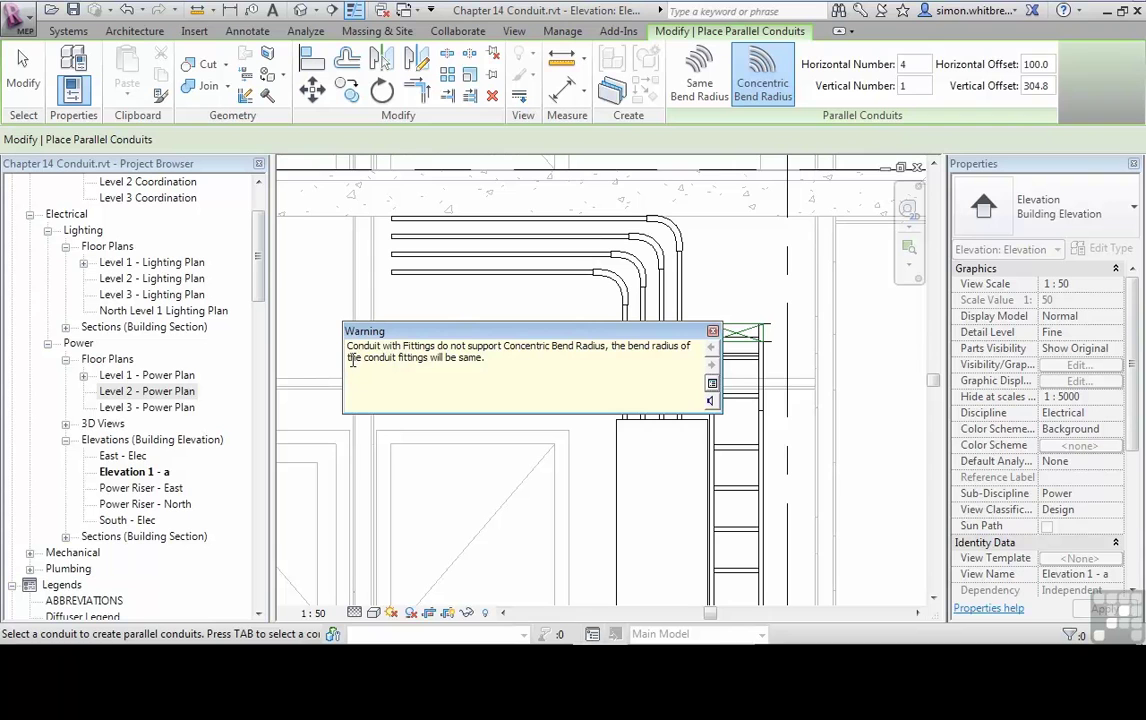
pyautogui.click(712, 332)
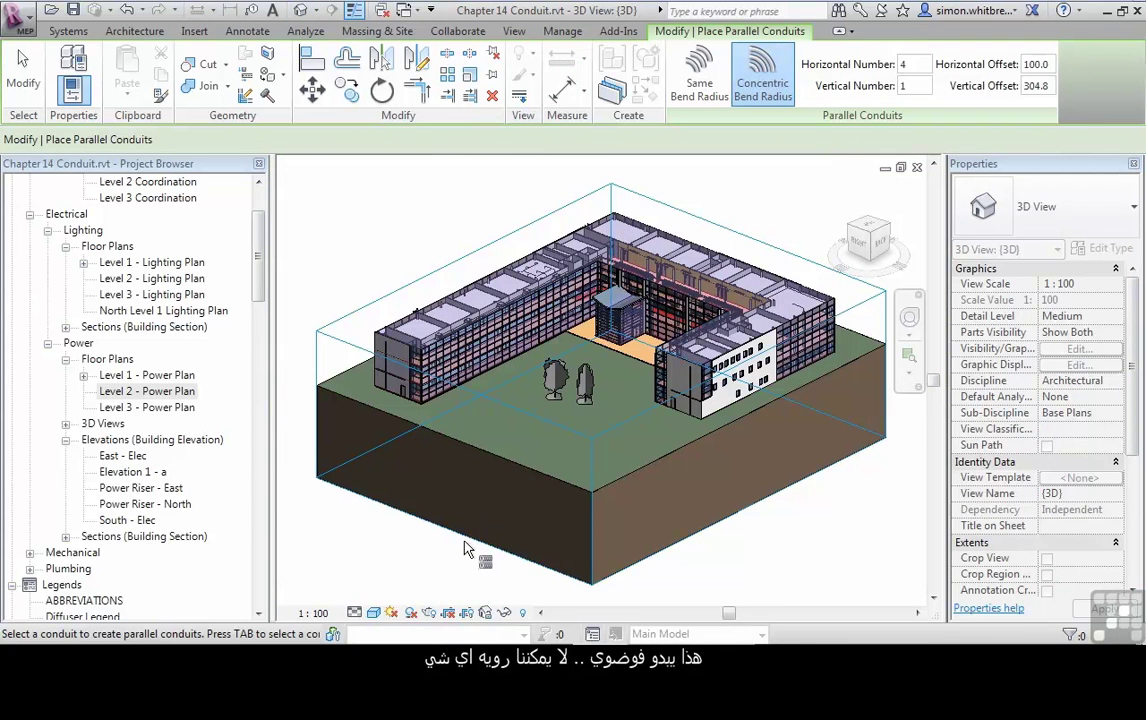
# Step: Orient the 3D view to Elevation: Elevation 1 - a
pyautogui.rightClick(866, 247)
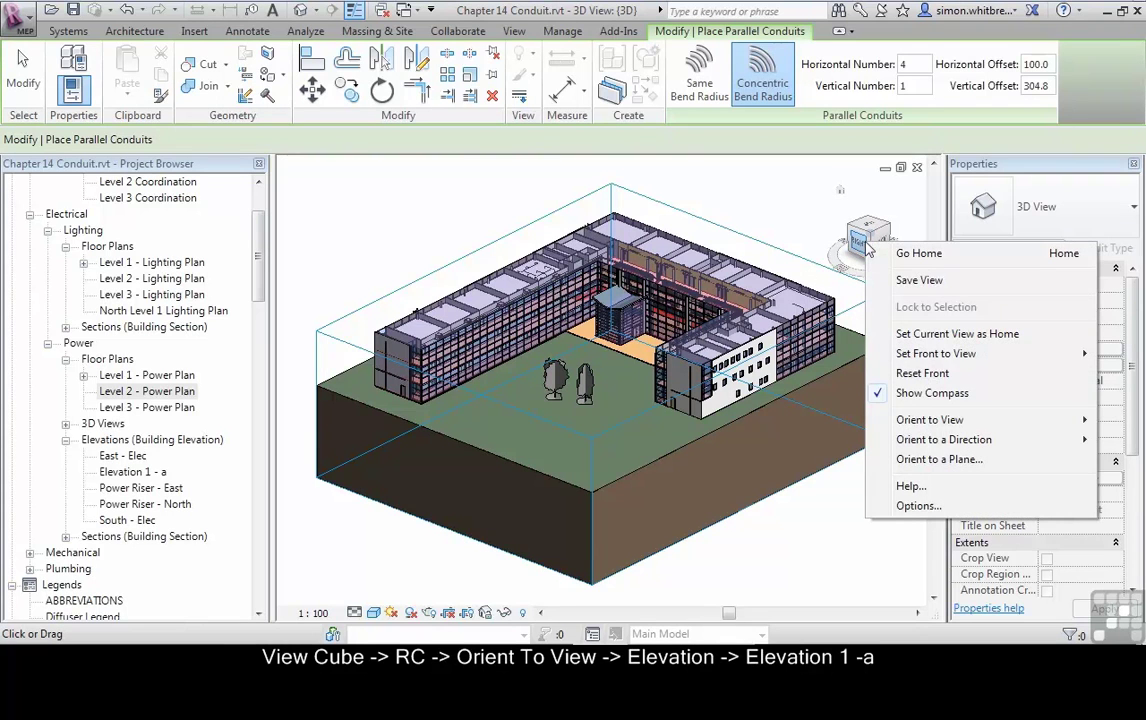
pyautogui.moveTo(903, 419)
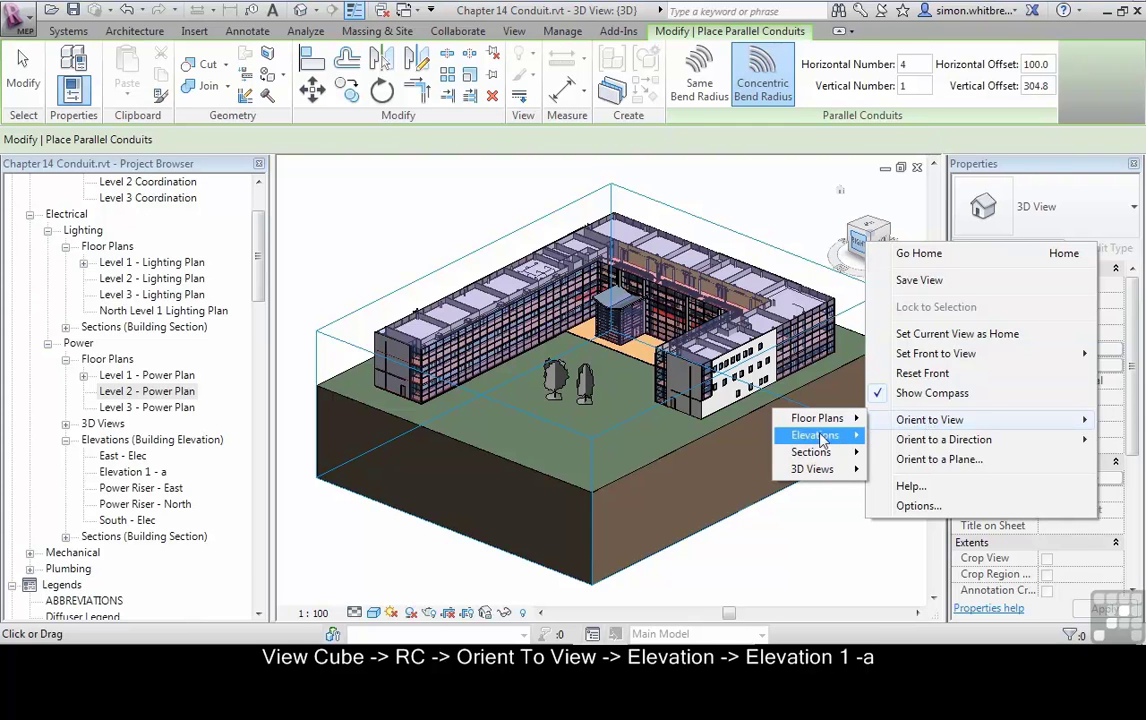
pyautogui.moveTo(814, 439)
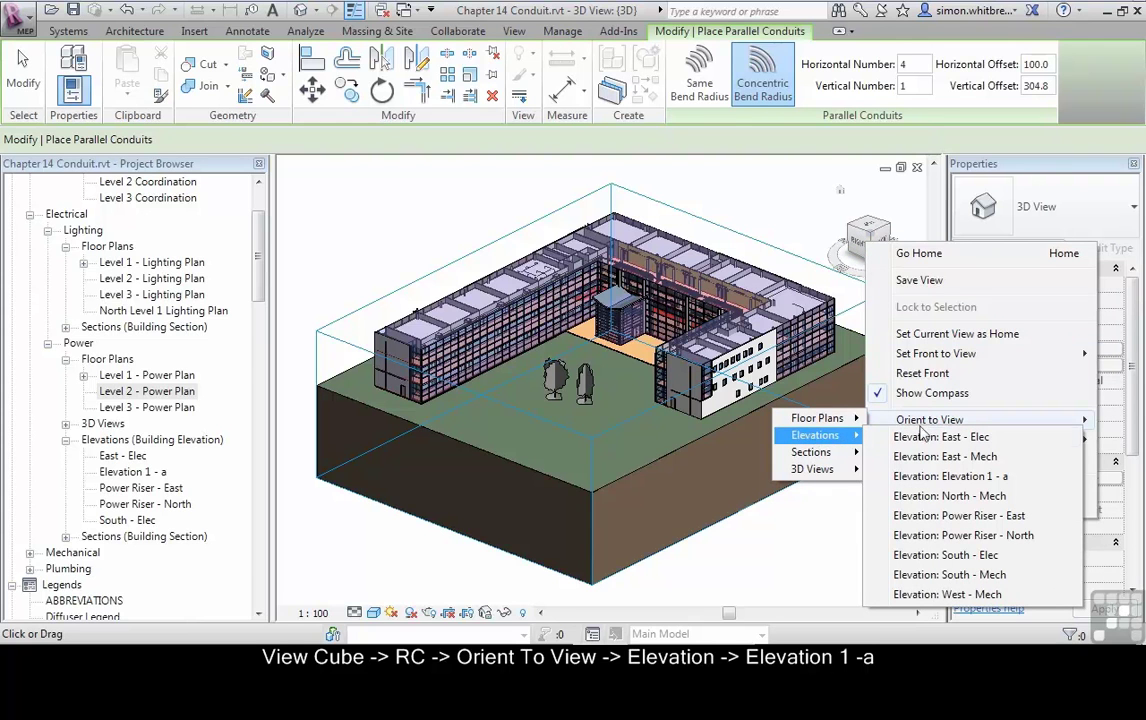
pyautogui.click(962, 476)
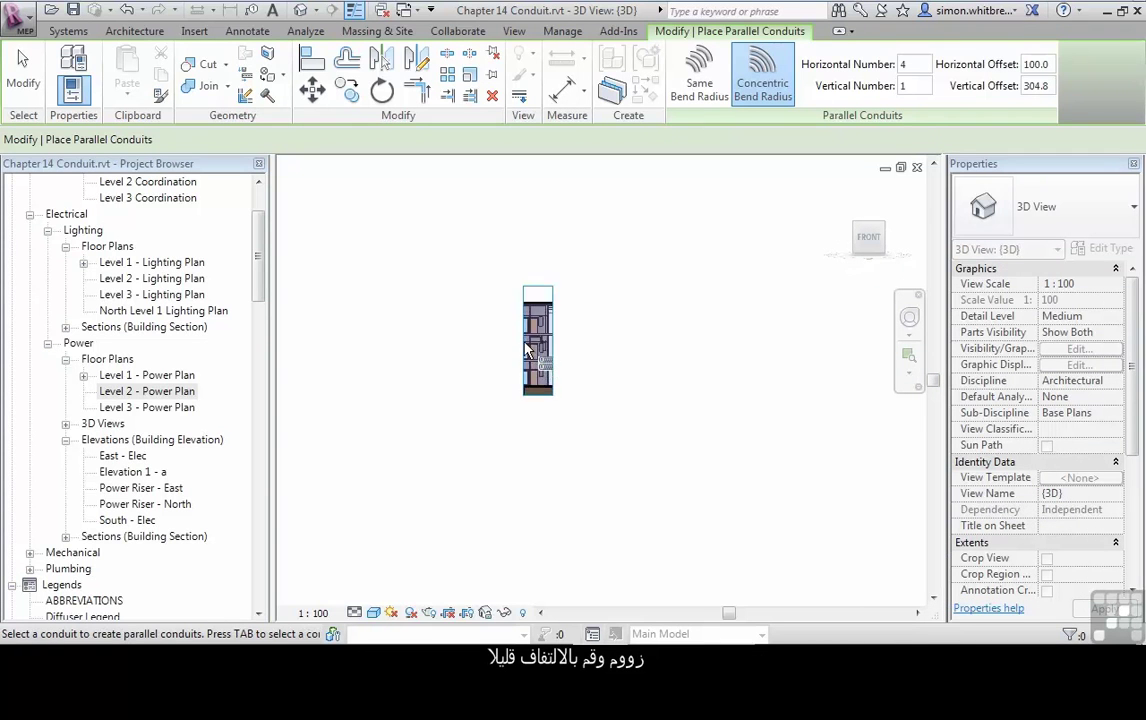
# Step: End the parallel conduit command and examine the conduits above the Level 2 distribution board in 3D from several angles
pyautogui.scroll(5, 527, 348)
pyautogui.keyDown('shift'); pyautogui.moveTo(590, 340); pyautogui.dragTo(619, 342, button='middle'); pyautogui.keyUp('shift')
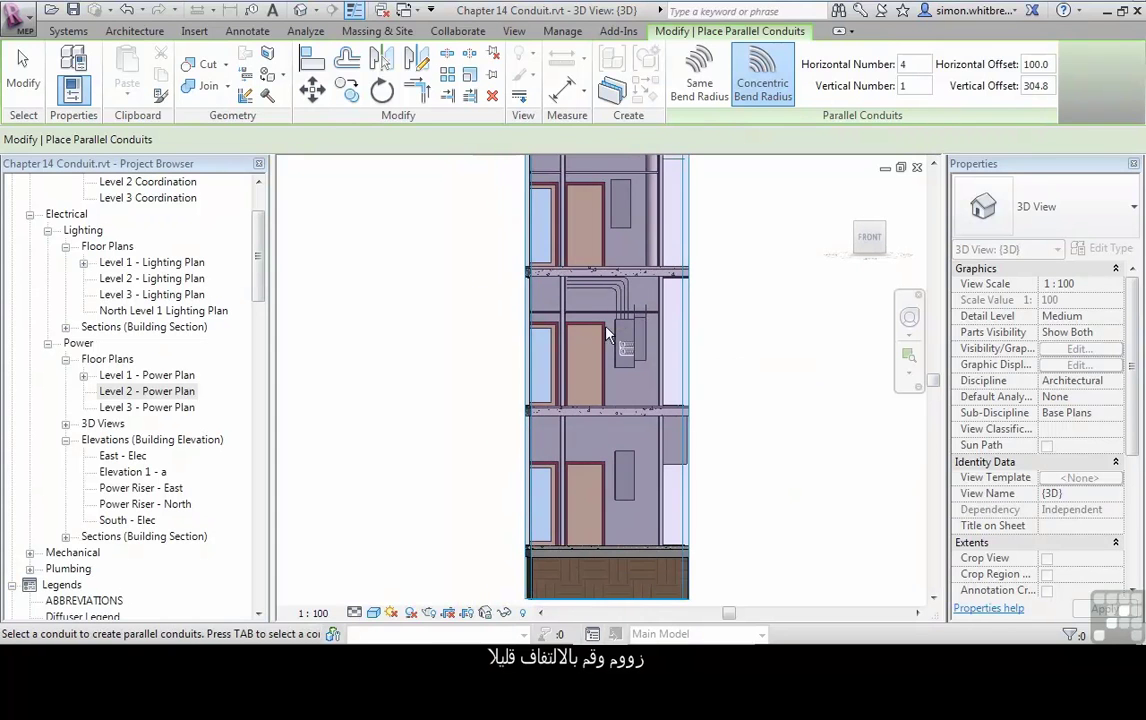
pyautogui.click(24, 72)
pyautogui.click(594, 289)
pyautogui.keyDown('shift'); pyautogui.moveTo(540, 357); pyautogui.dragTo(487, 368, button='middle'); pyautogui.keyUp('shift')
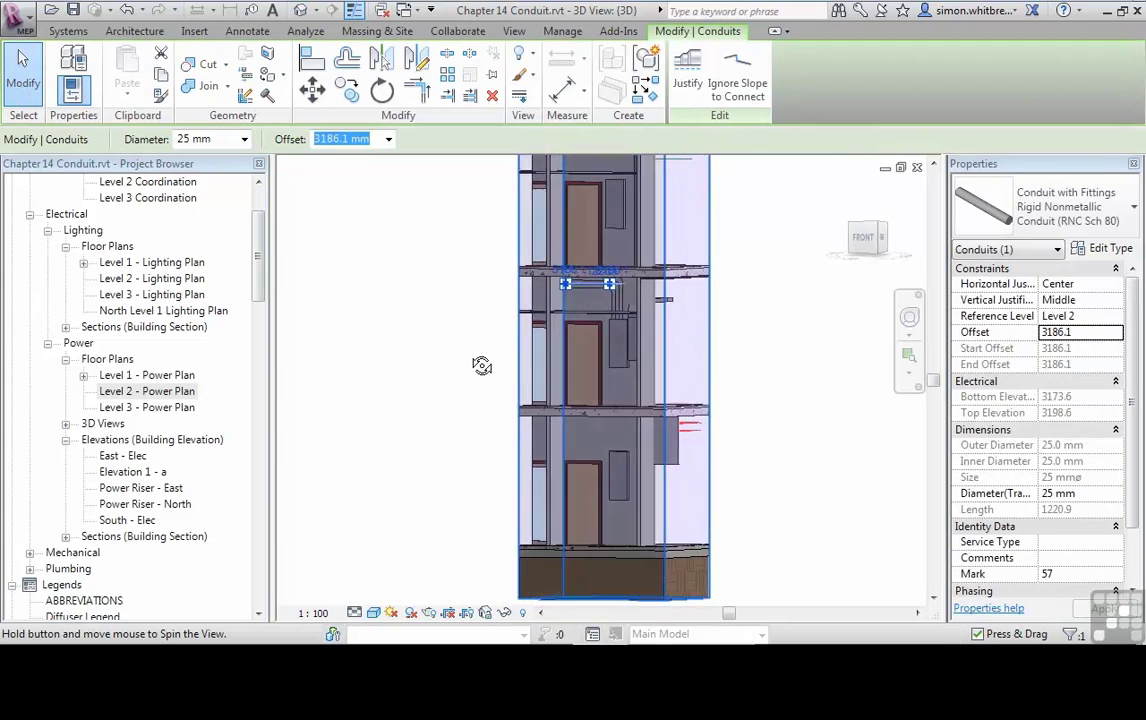
pyautogui.scroll(5, 596, 300)
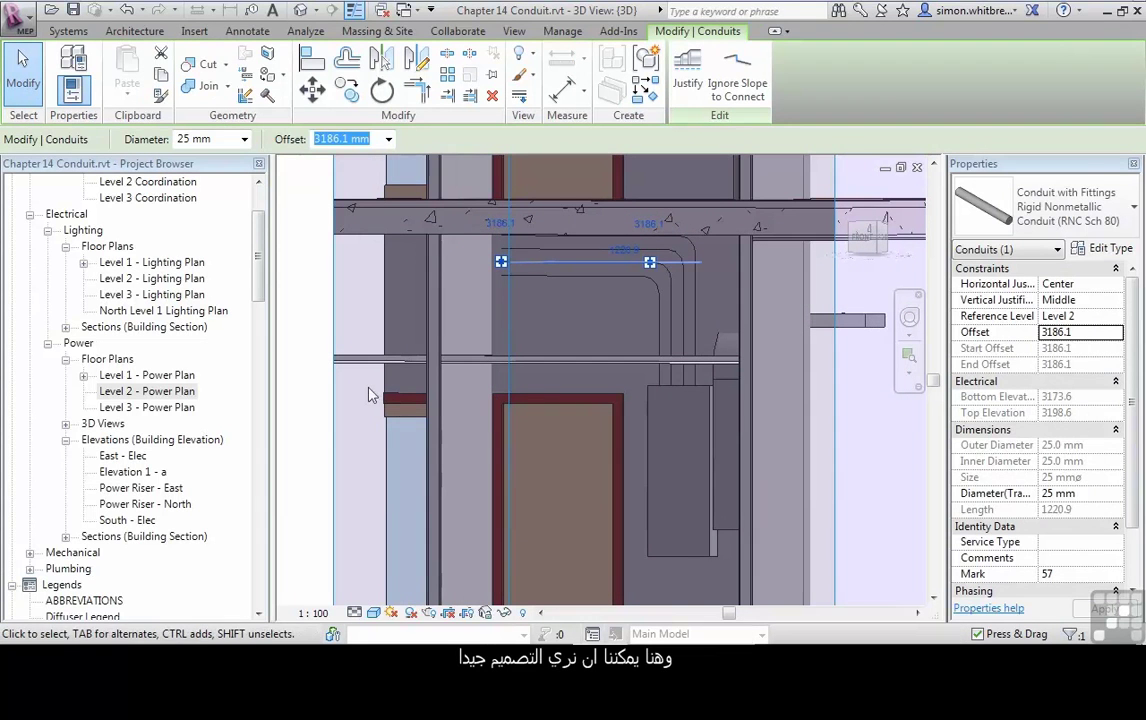
pyautogui.click(310, 465)
pyautogui.keyDown('shift'); pyautogui.moveTo(333, 452); pyautogui.dragTo(606, 451, button='middle'); pyautogui.keyUp('shift')
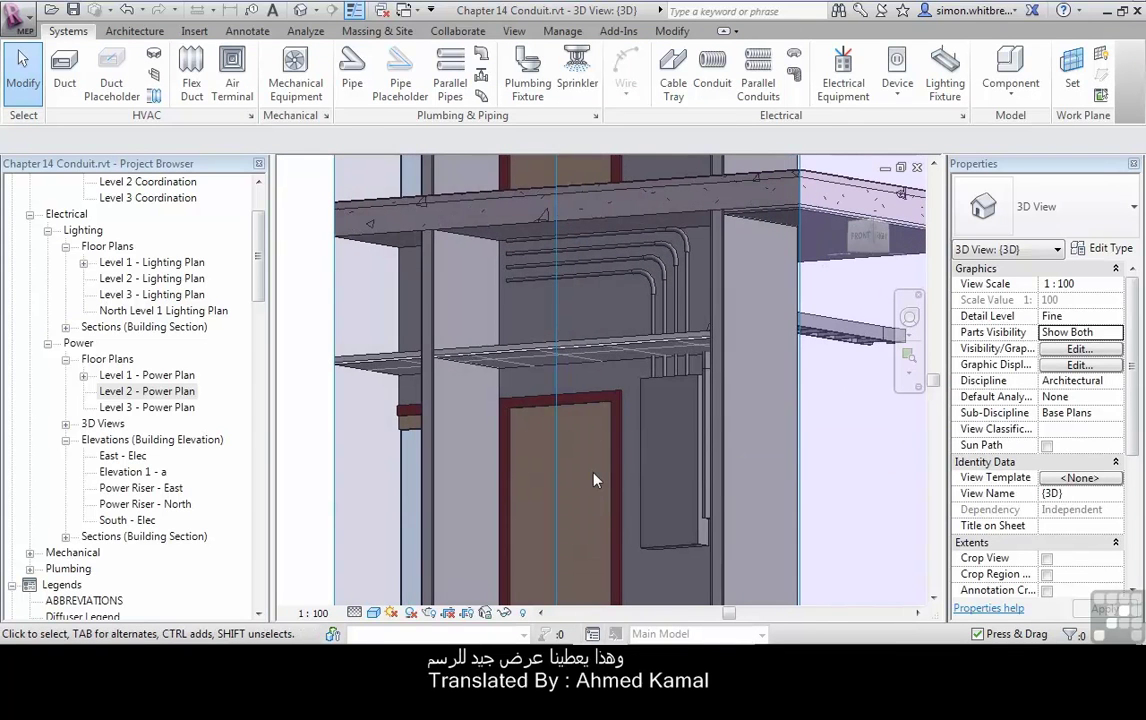